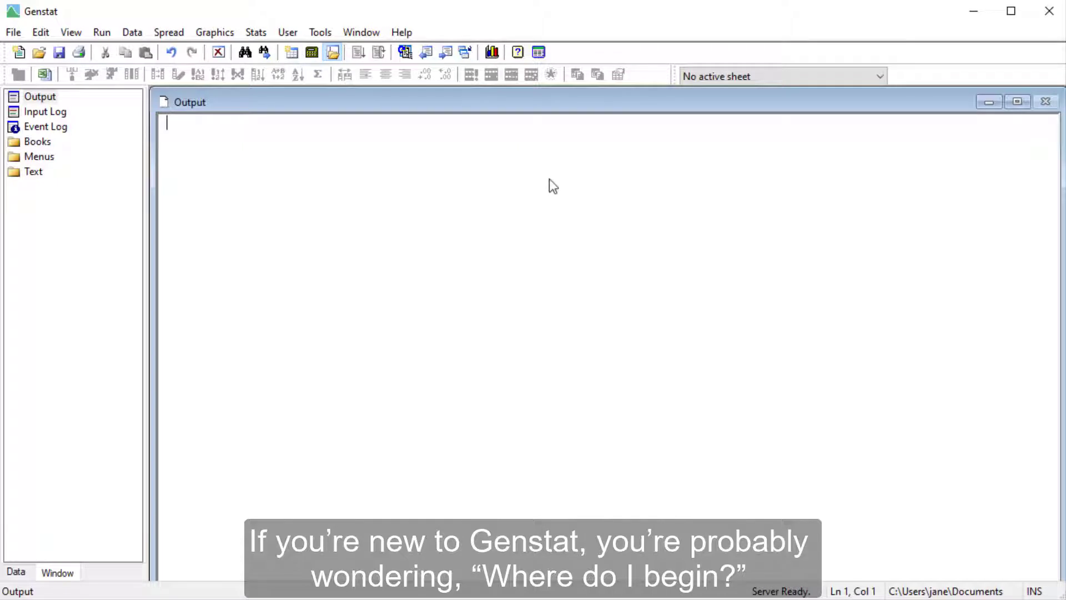
Open the Genstat Knowledge Base in the browser and scroll through its home page.
click(521, 55)
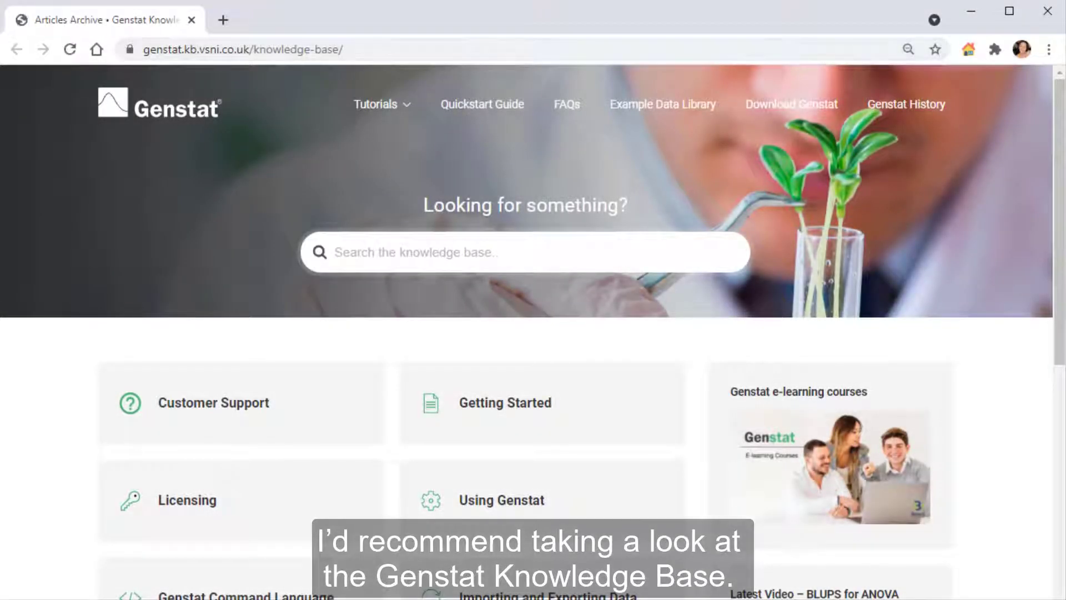
scroll(533, 333, down, 2)
scroll(533, 333, down, 3)
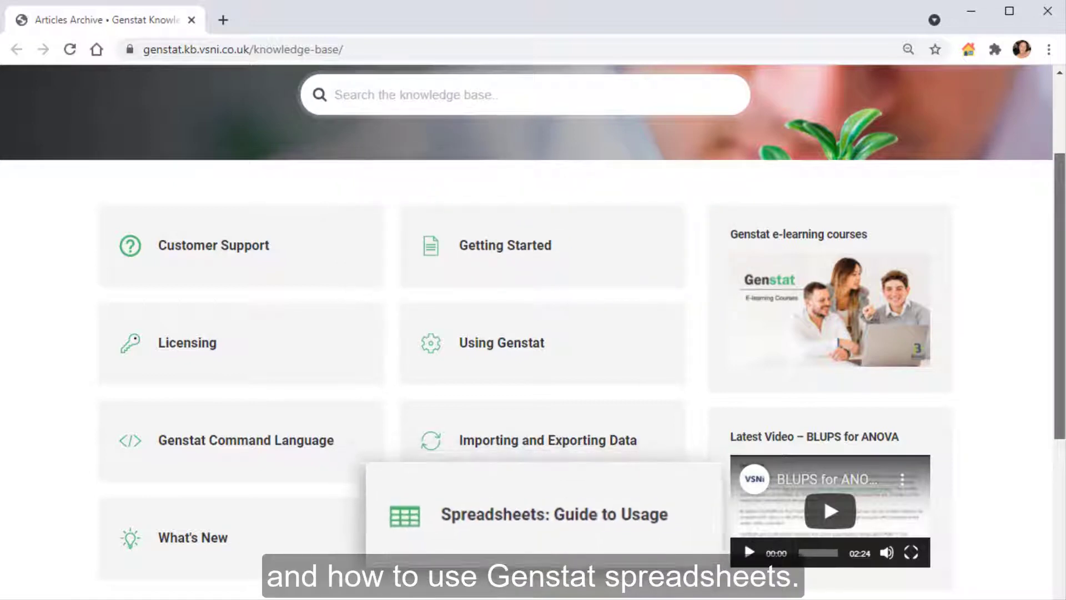
scroll(574, 142, up, 3)
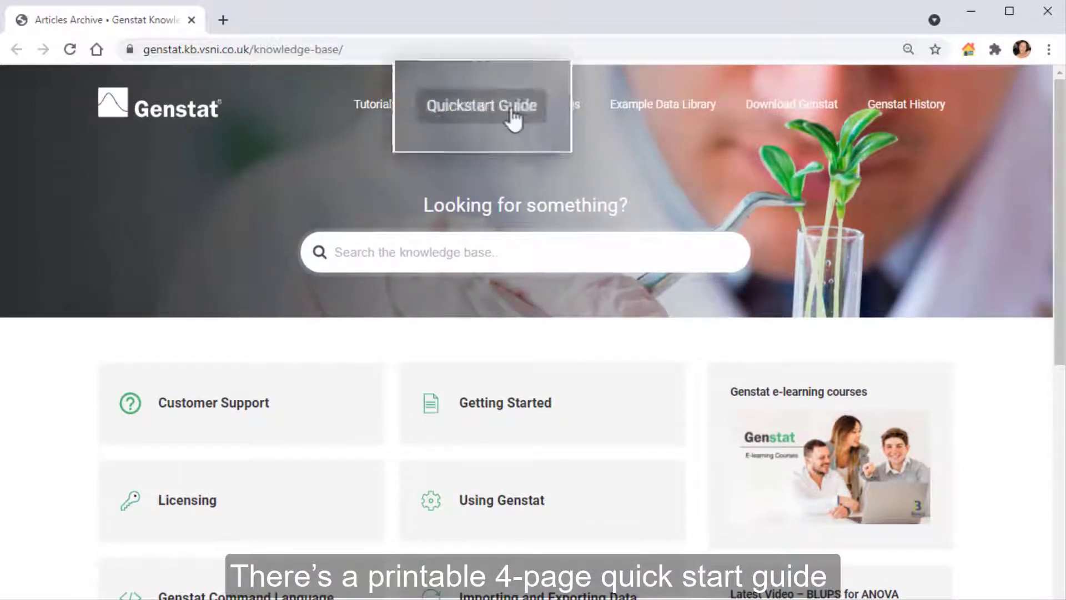
Open the Quickstart Guide PDF and scroll down through its pages.
click(514, 119)
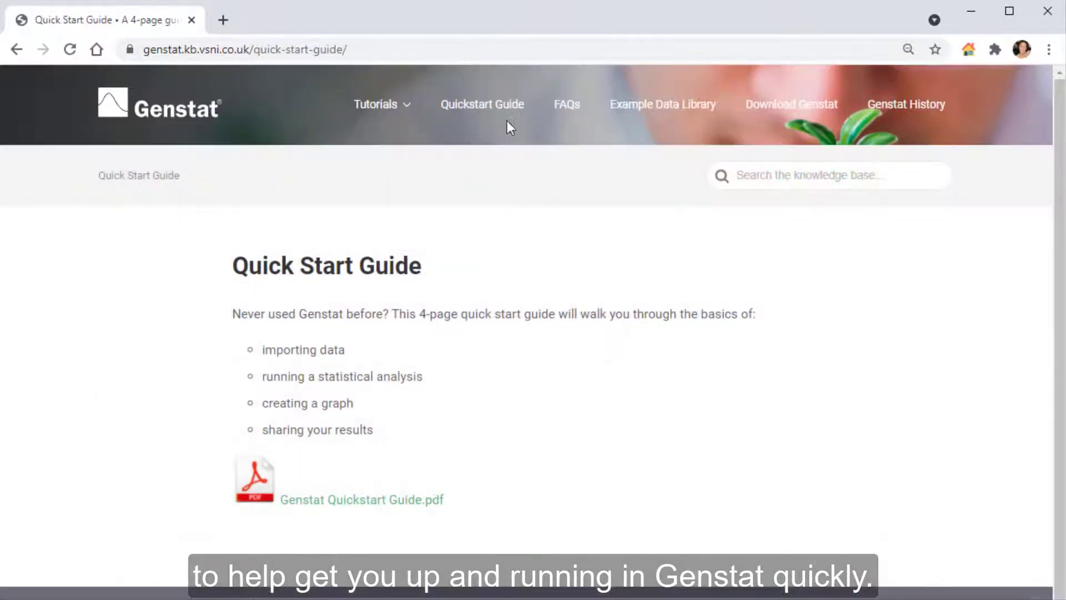
click(426, 502)
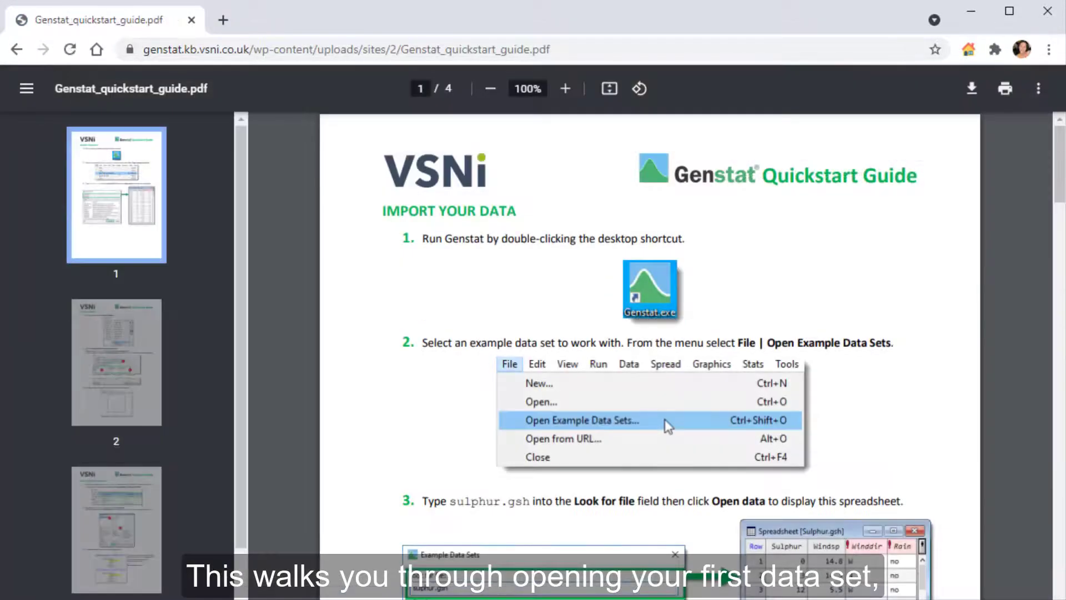
scroll(650, 355, down, 15)
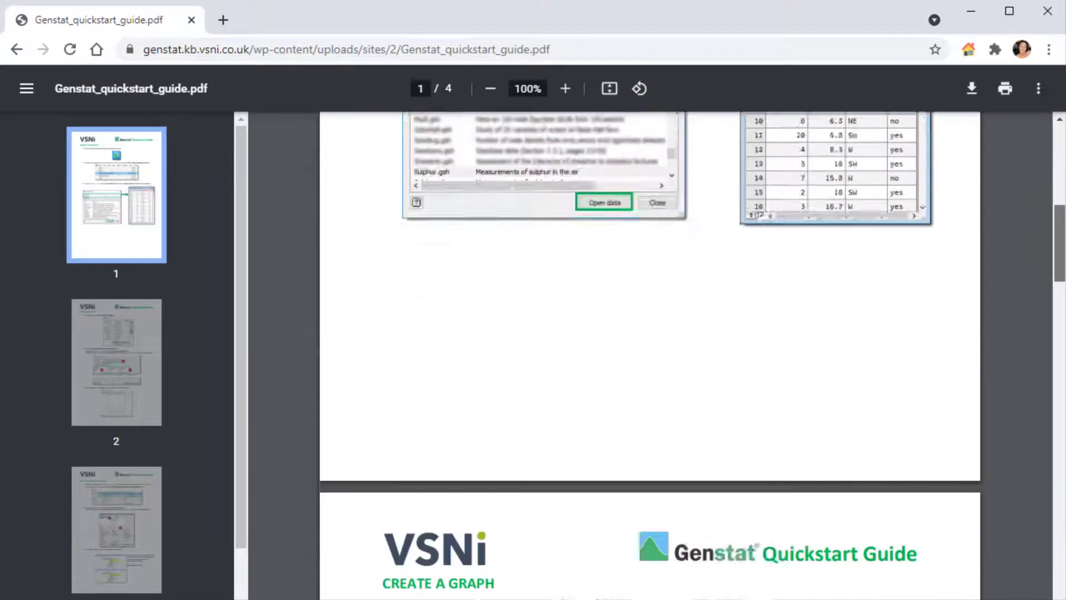
scroll(650, 355, down, 15)
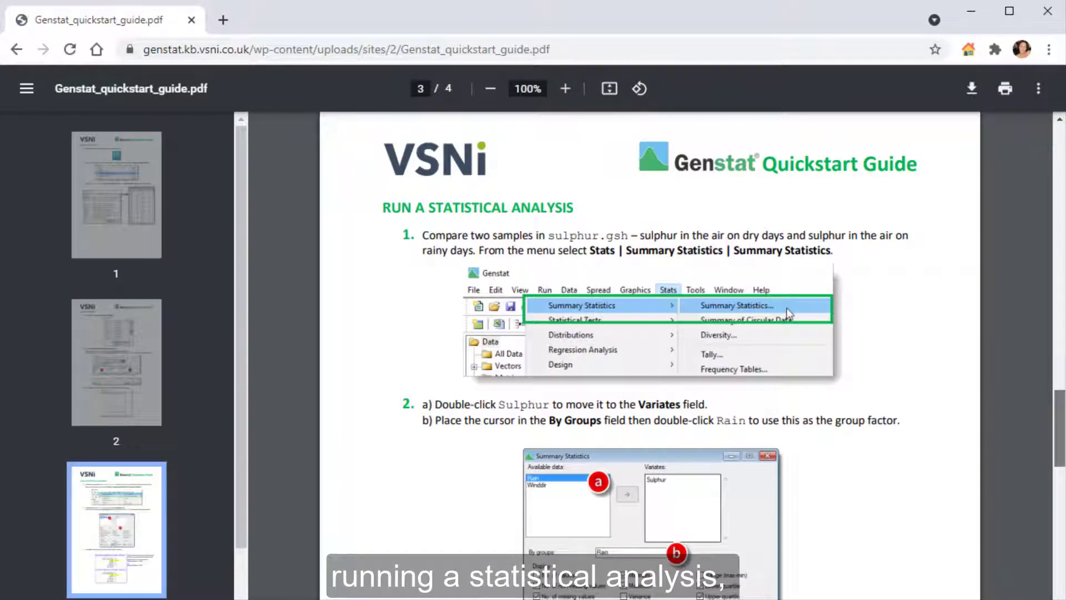
scroll(650, 355, down, 15)
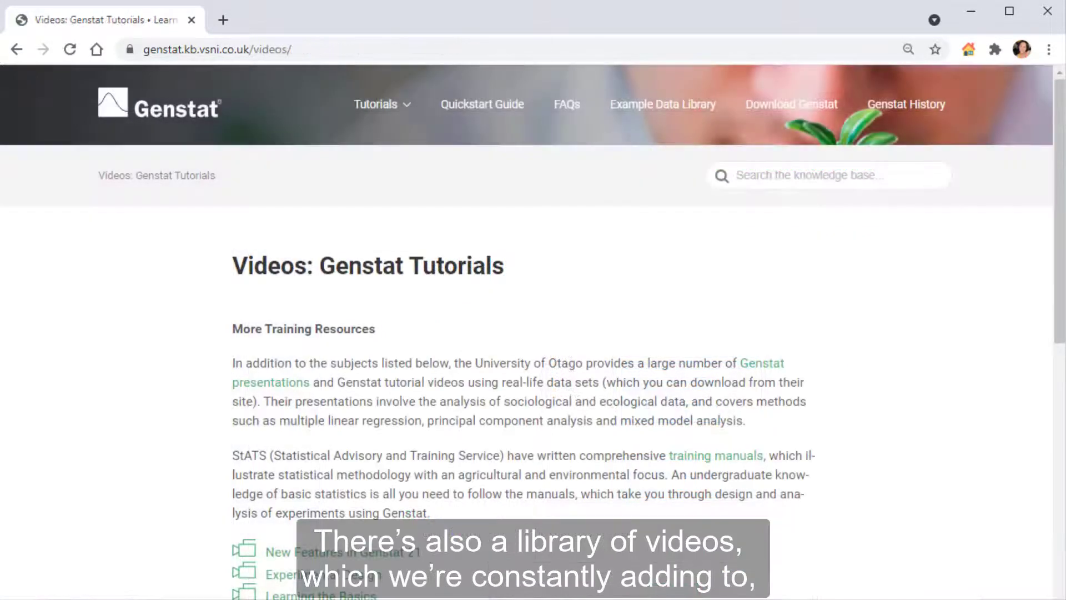
mouse_move(388, 104)
scroll(533, 333, down, 4)
scroll(533, 333, down, 1)
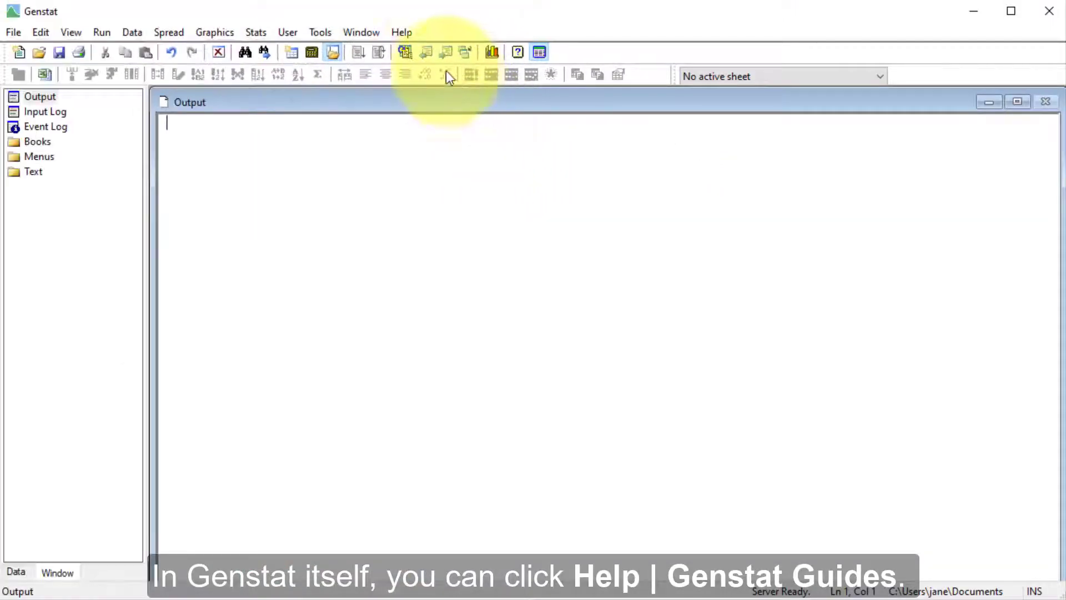
click(401, 32)
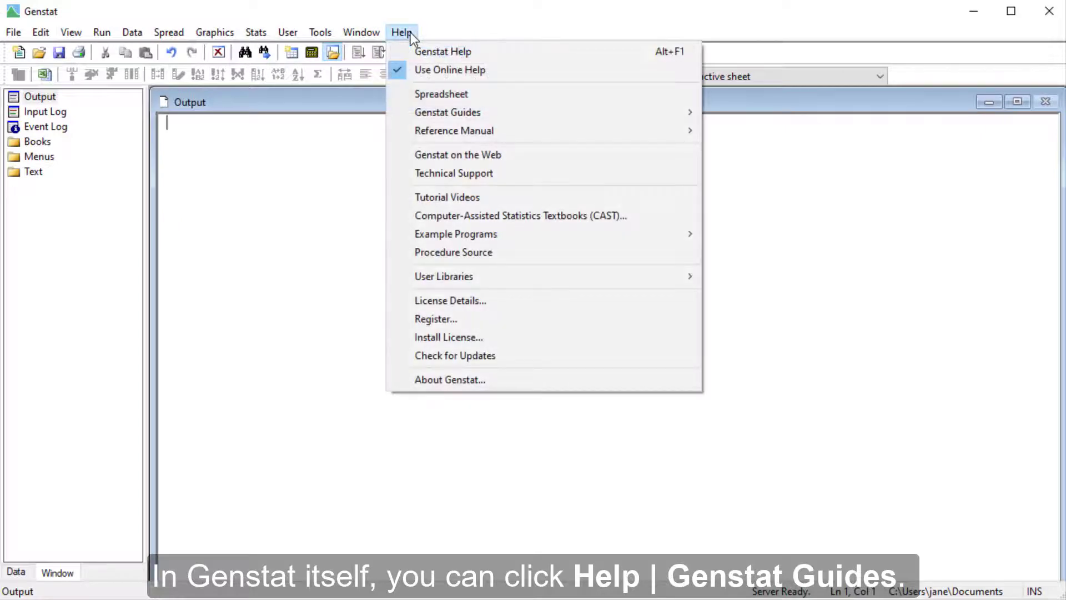
mouse_move(411, 112)
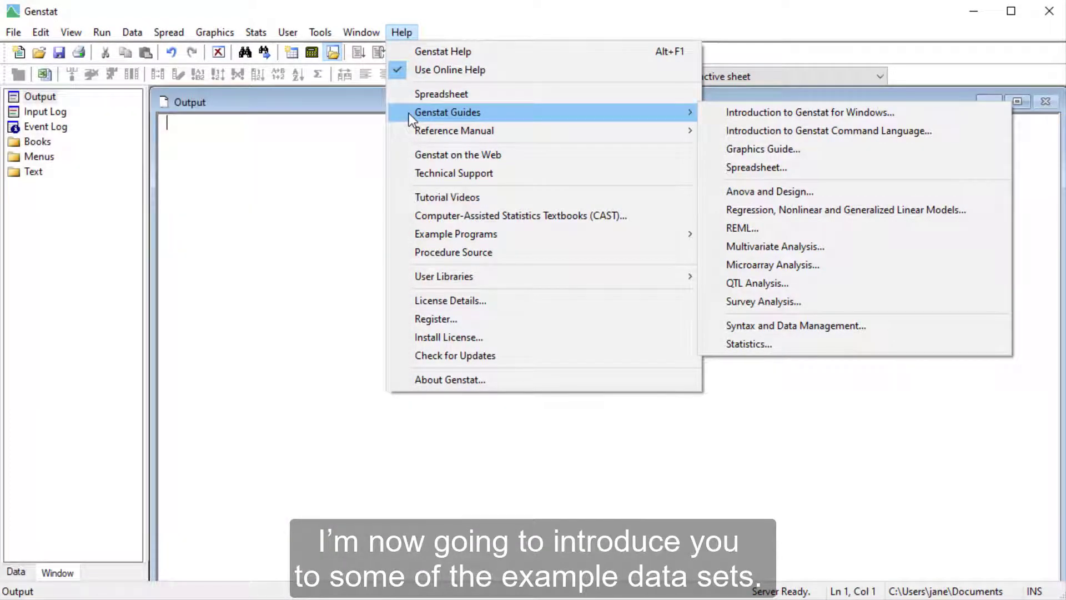
key(Escape)
key(Escape)
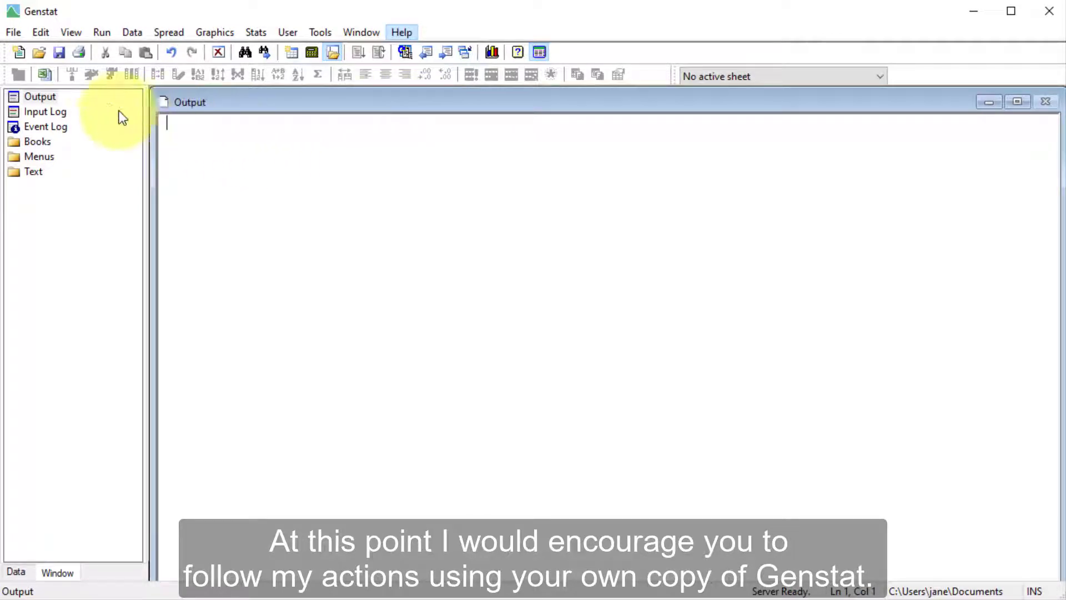
Open the Example Data Sets browser from the File menu.
click(17, 36)
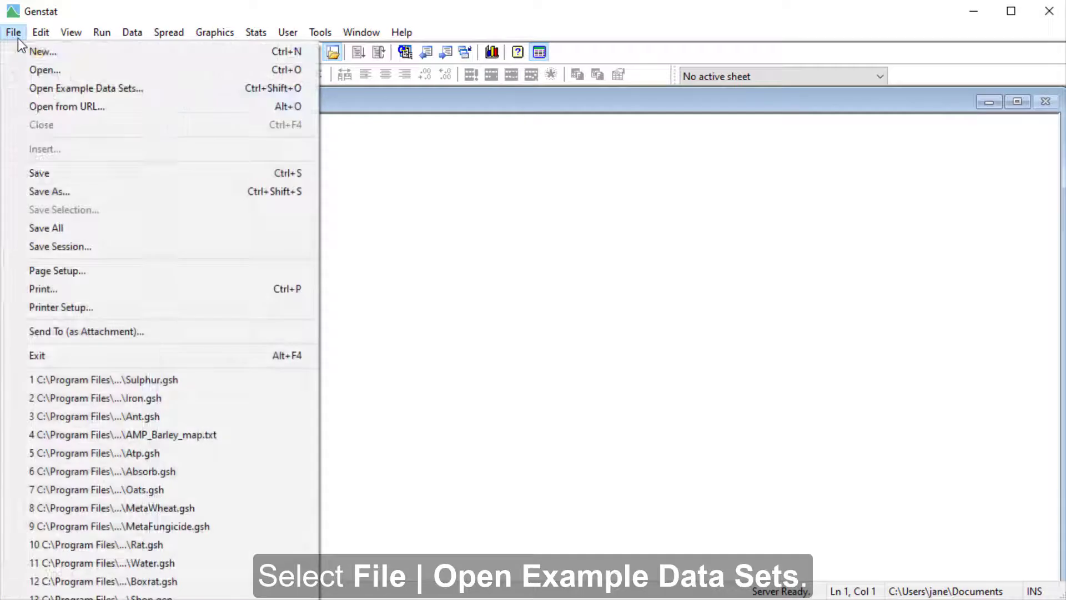
click(17, 89)
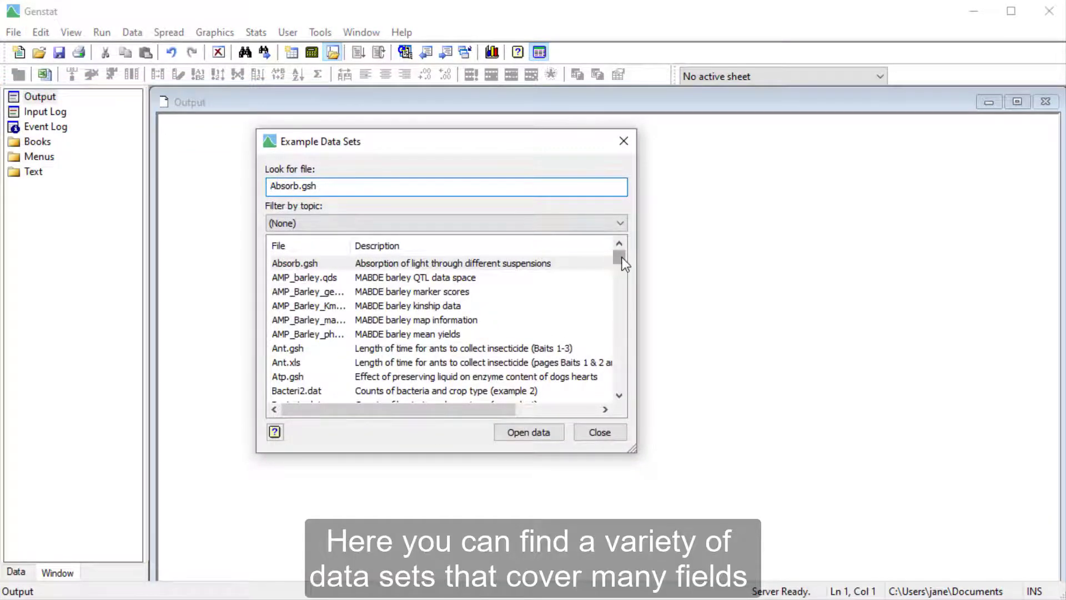
mouse_move(621, 257)
mouse_down()
mouse_move(622, 388)
mouse_move(620, 254)
mouse_up()
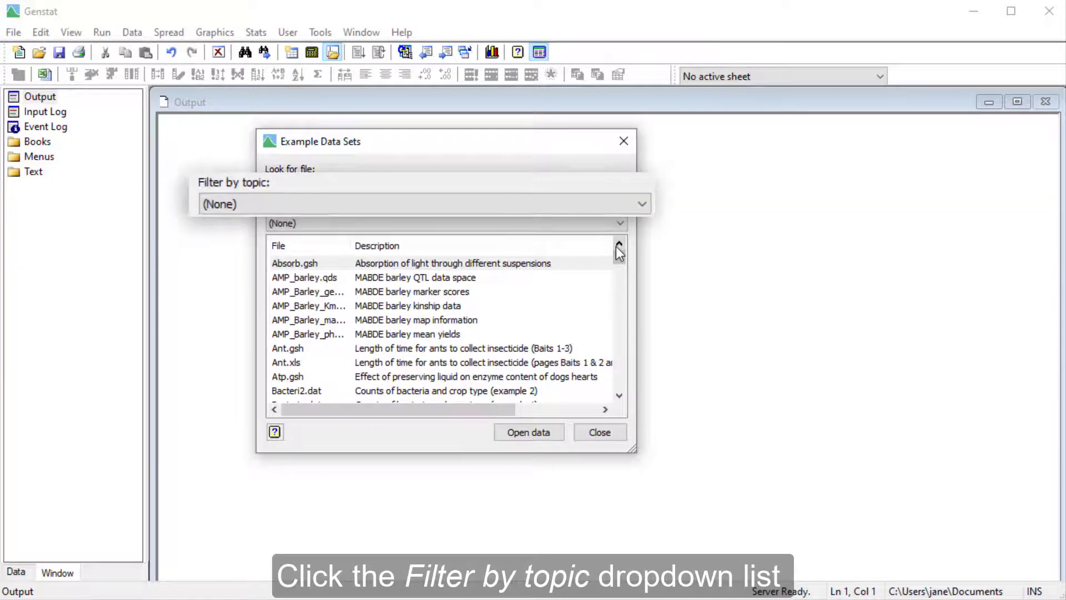
Filter data sets by topic A Guide to QTL Analysis, then Introduction to Genstat for Windows.
click(617, 224)
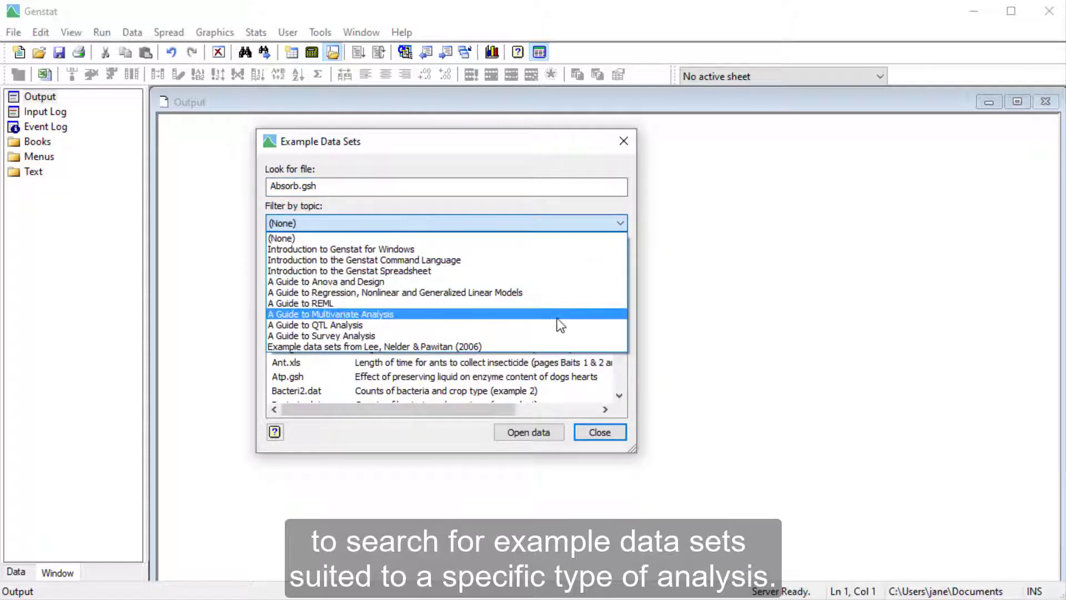
click(554, 324)
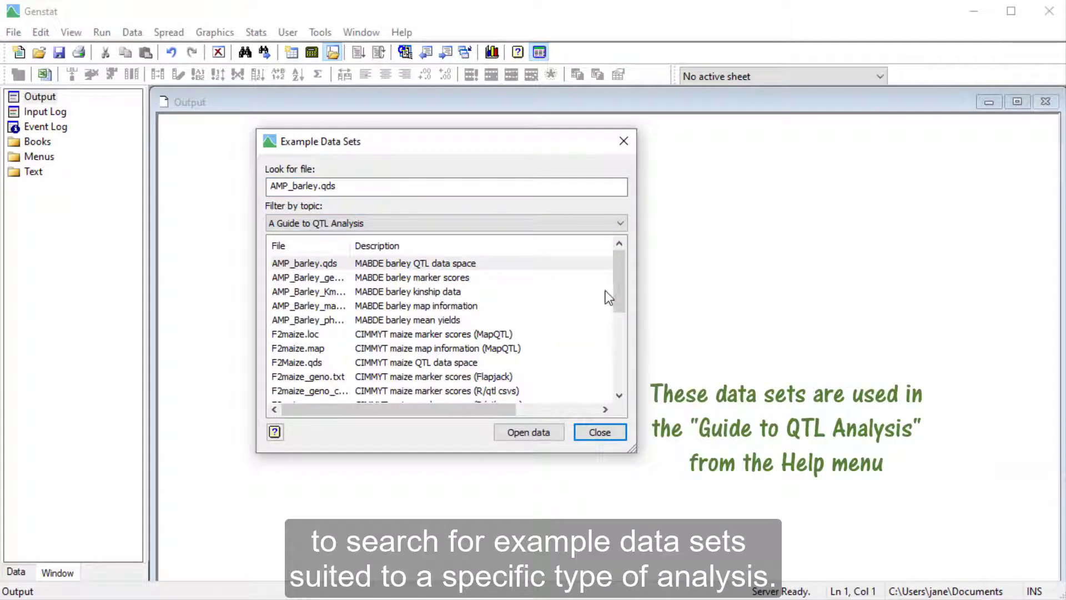
scroll(618, 269, down, 3)
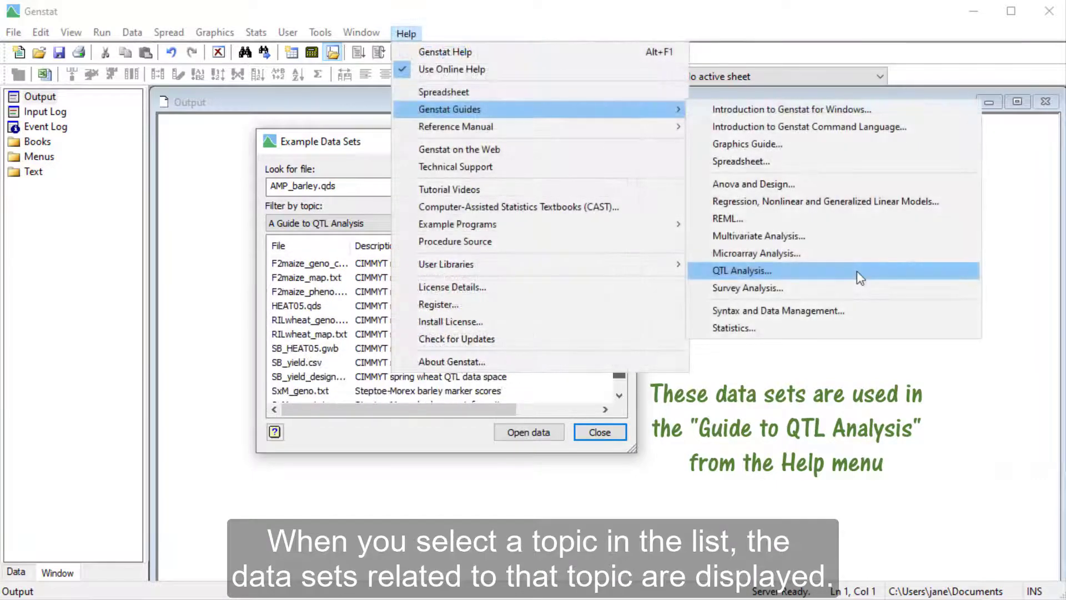
scroll(388, 327, down, 1)
scroll(627, 265, up, 4)
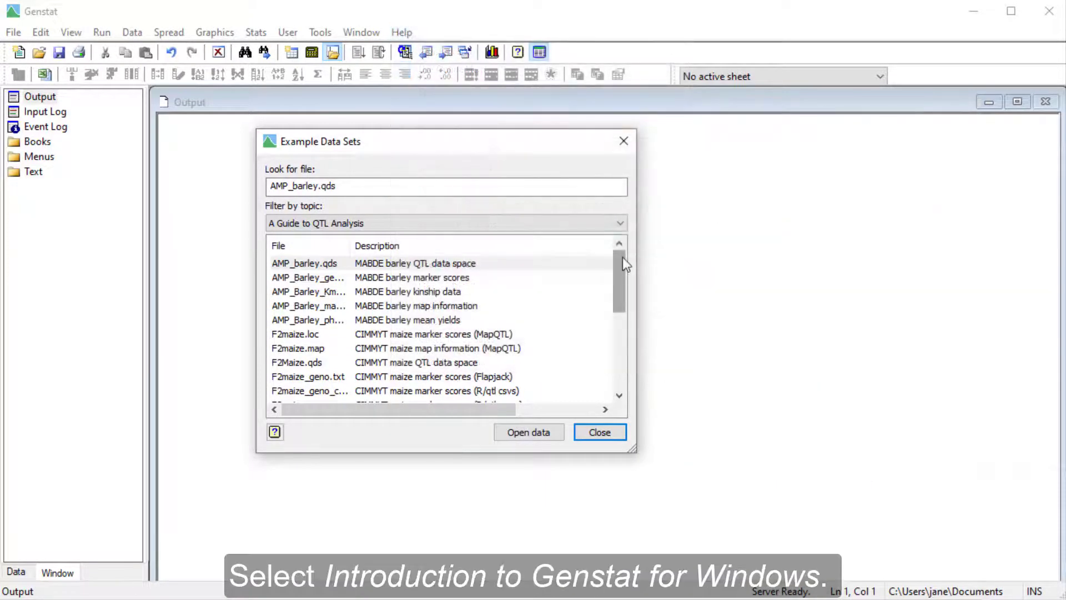
click(621, 225)
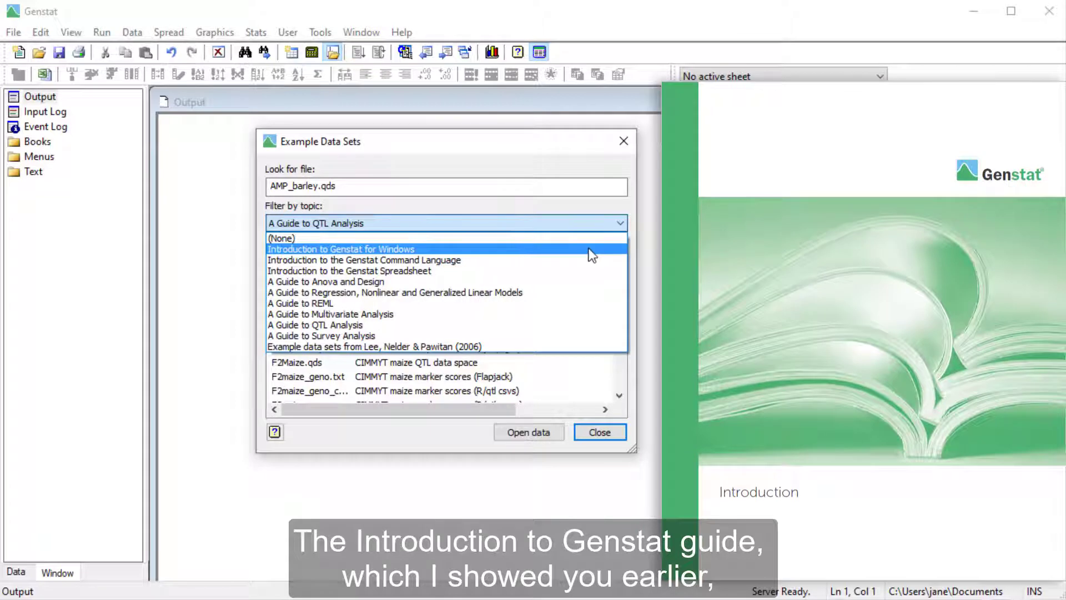
click(591, 250)
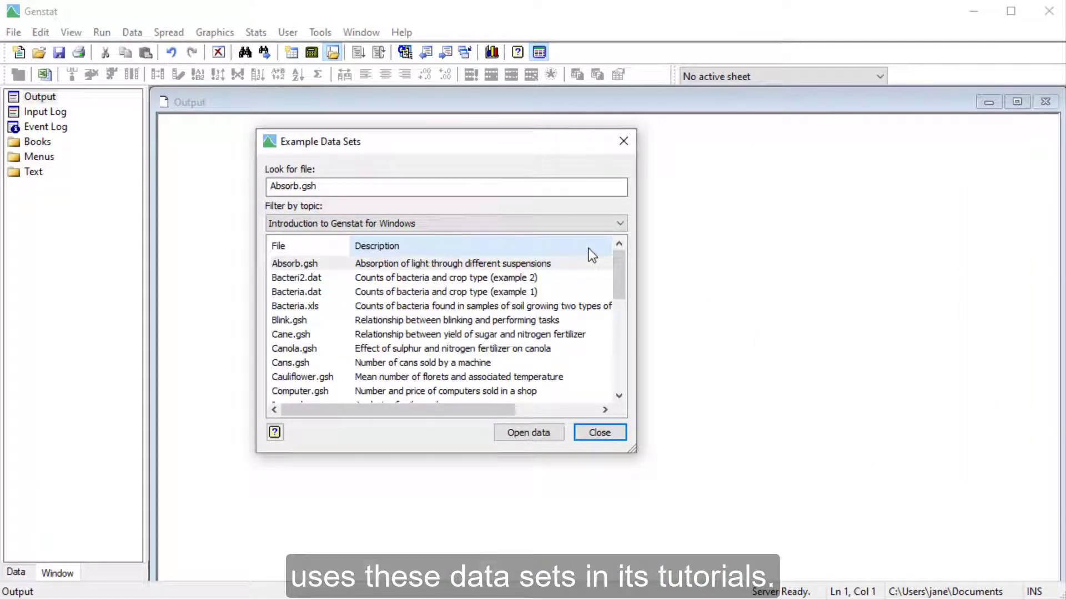
Replace the Look for file entry with iron.gsh to locate the Iron.gsh data set.
click(347, 185)
double_click(348, 184)
text(iron)
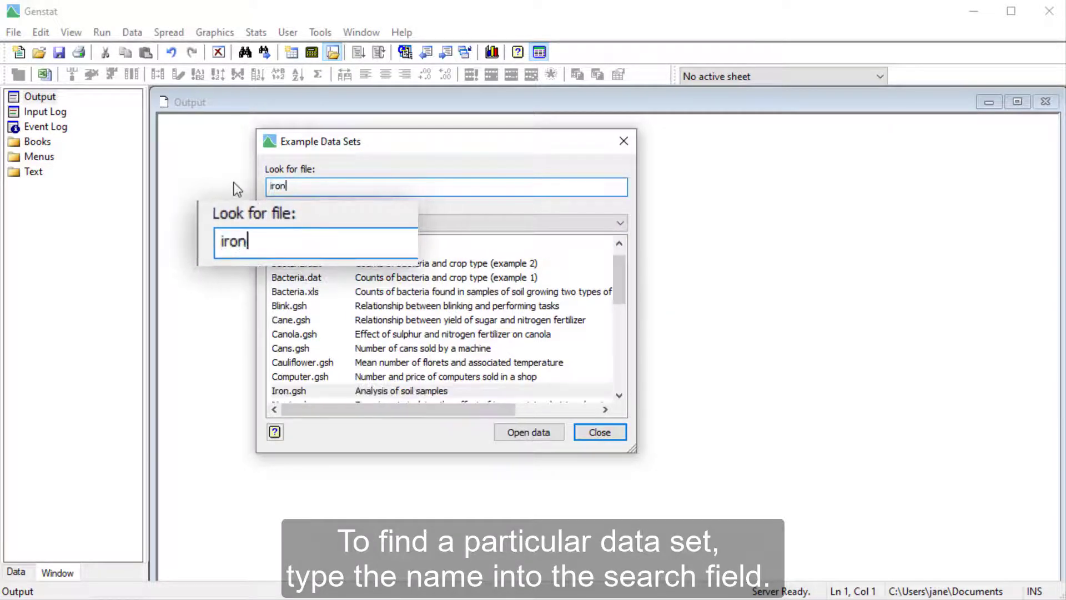
text(.gsh)
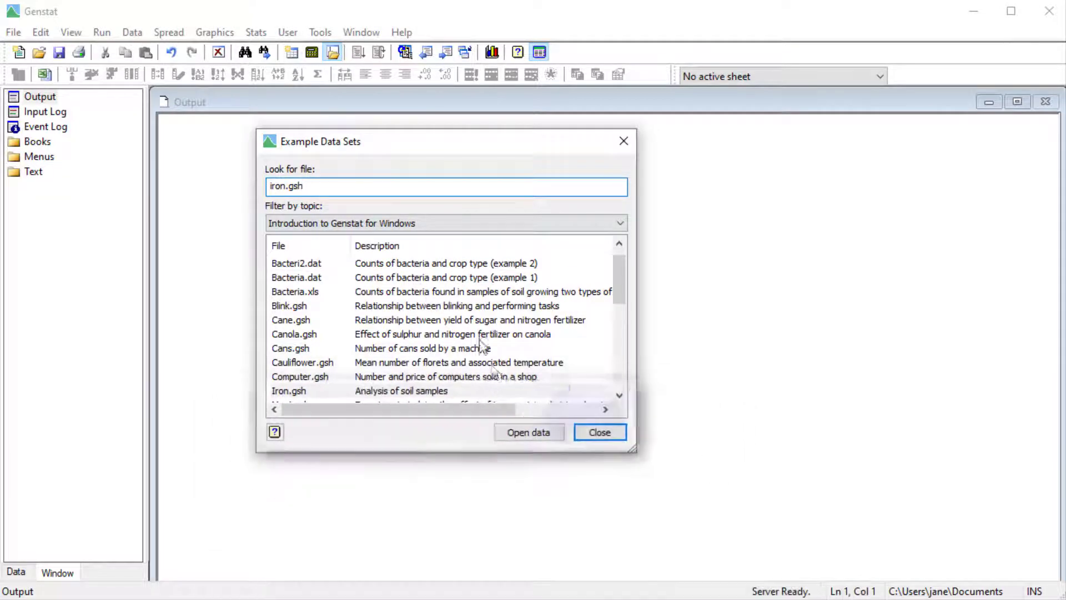
double_click(505, 390)
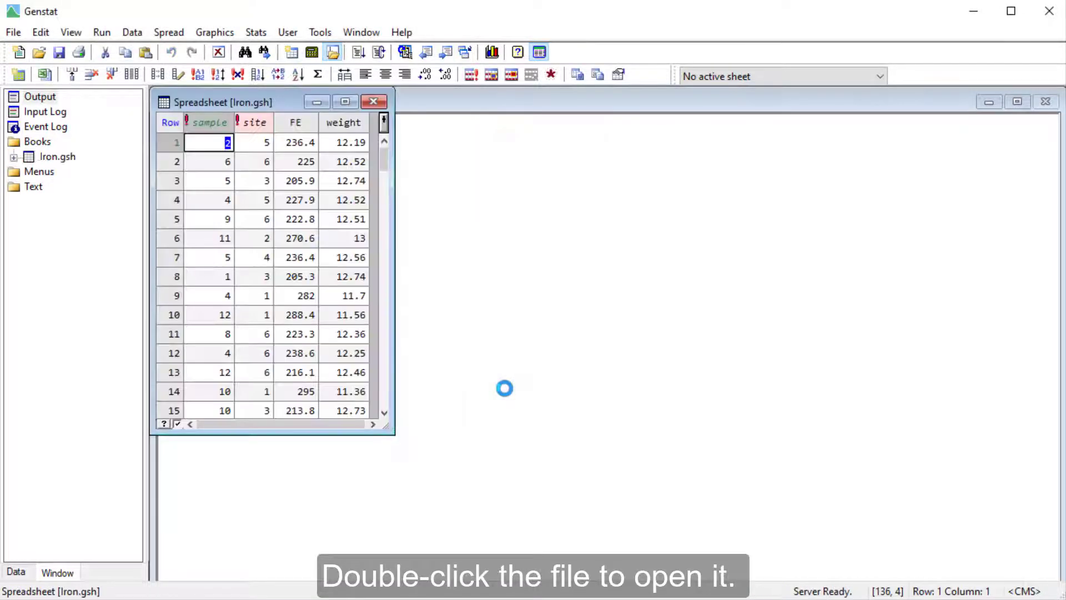
click(359, 371)
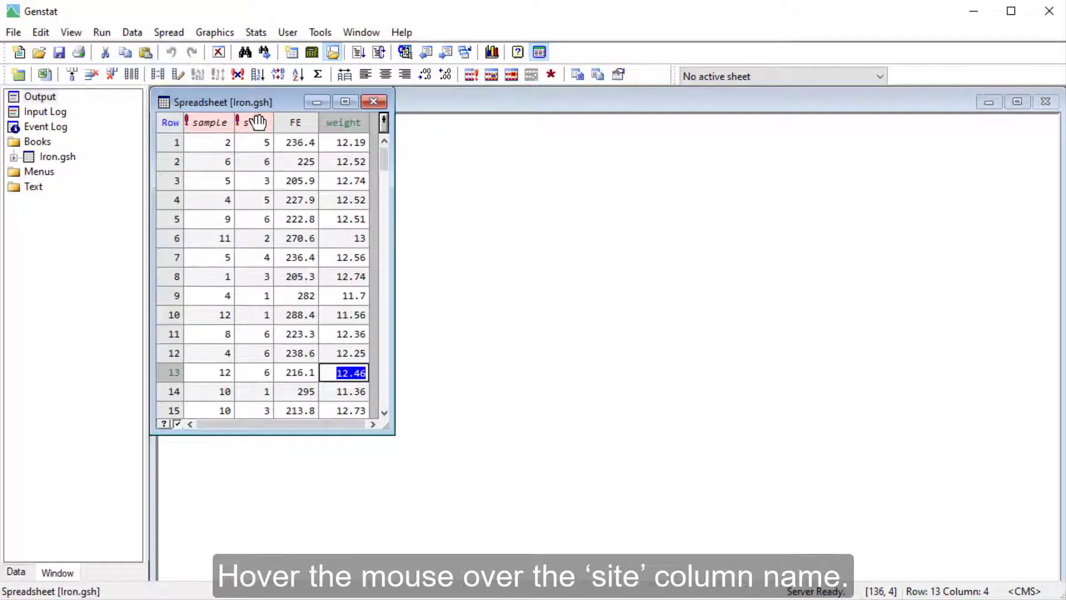
mouse_move(257, 122)
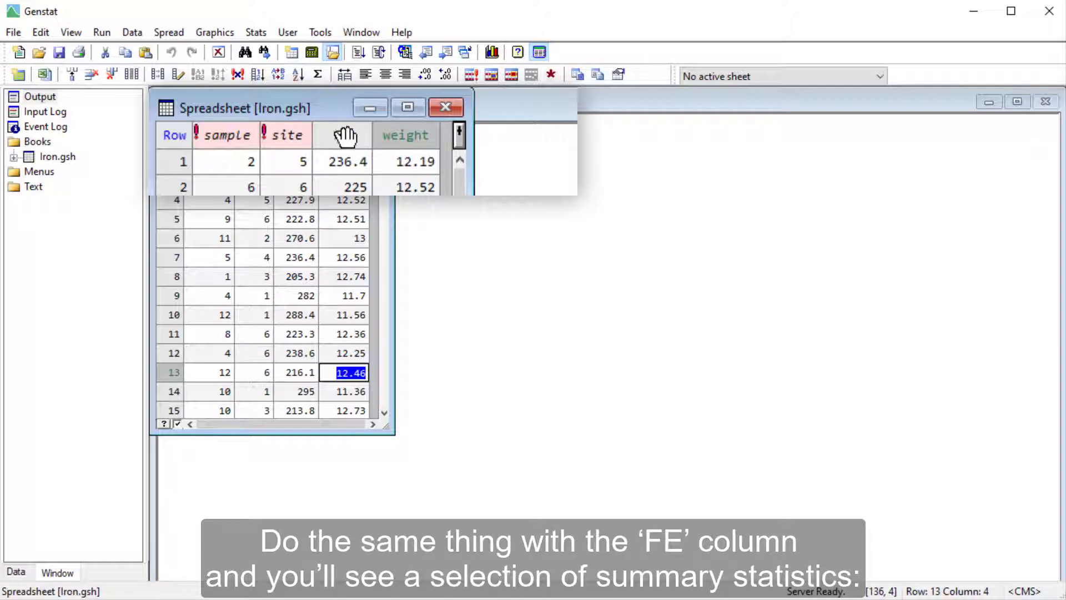
mouse_move(299, 123)
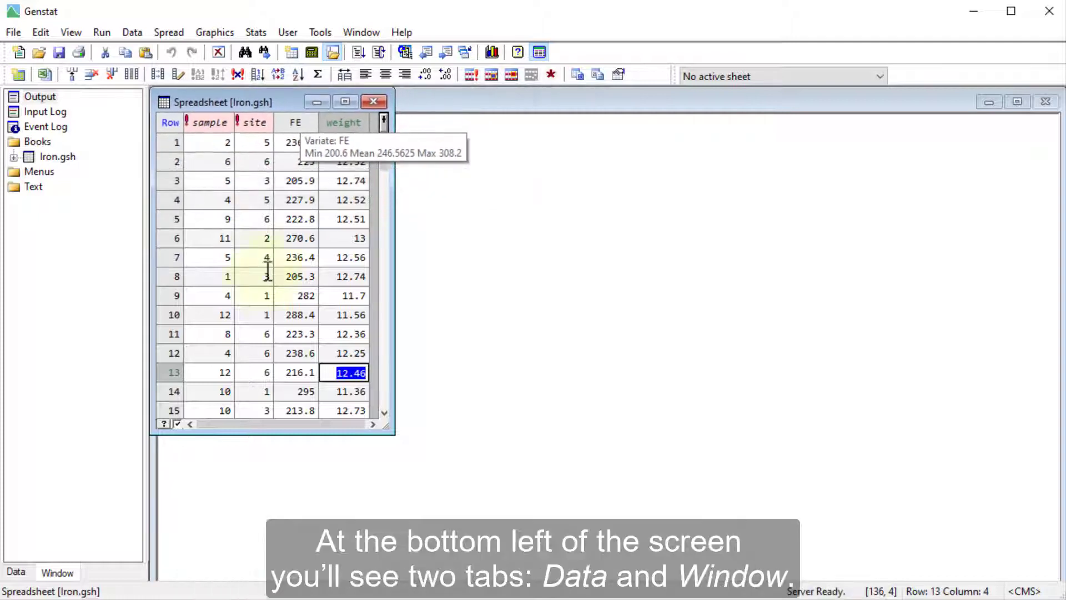
Expand All Data on the Data tab to list sample, site, FE and weight.
click(21, 572)
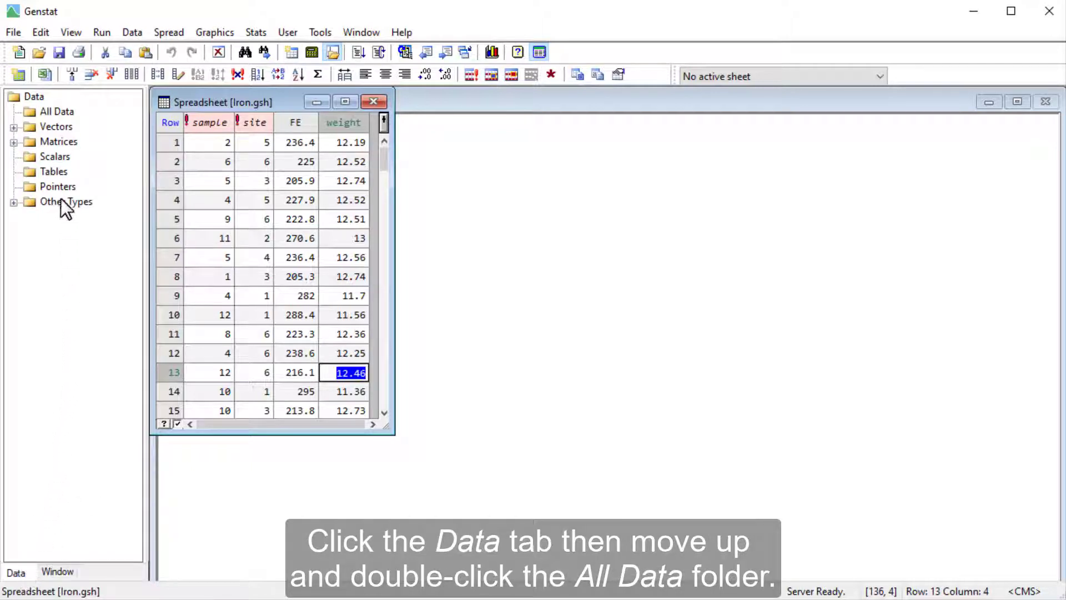
double_click(67, 110)
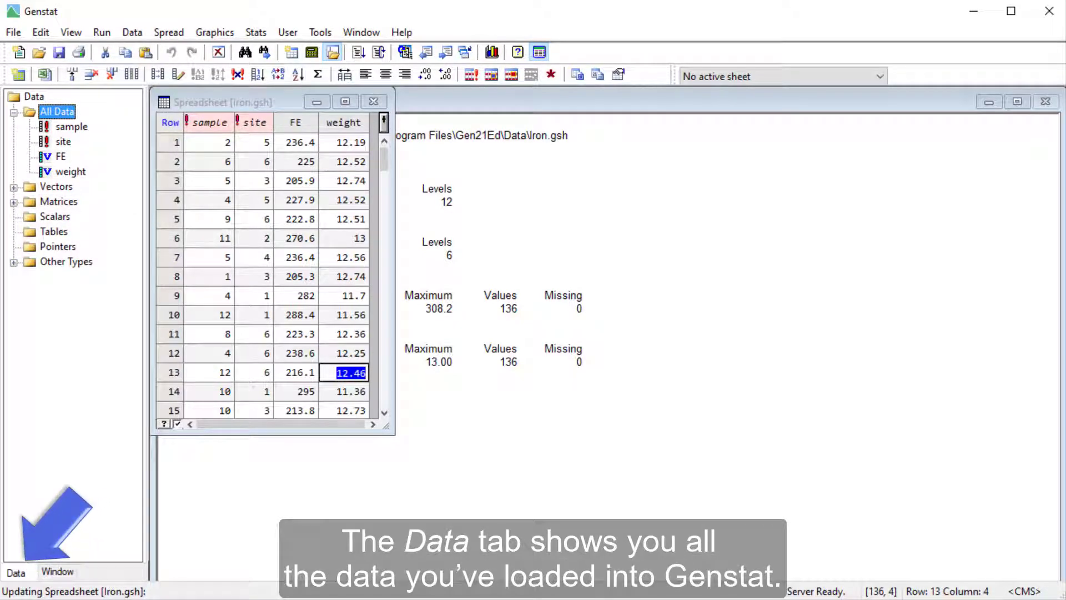
Find and open sulphur.gsh from the example data sets, then refresh All Data.
click(13, 32)
click(26, 67)
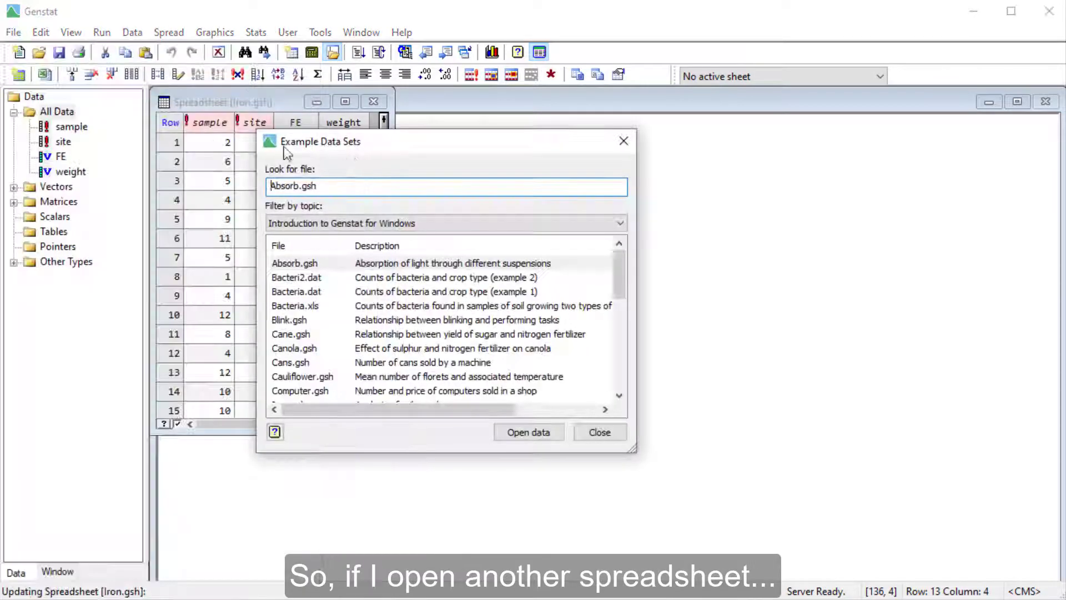
drag(319, 186, 241, 181)
text(sulphur.)
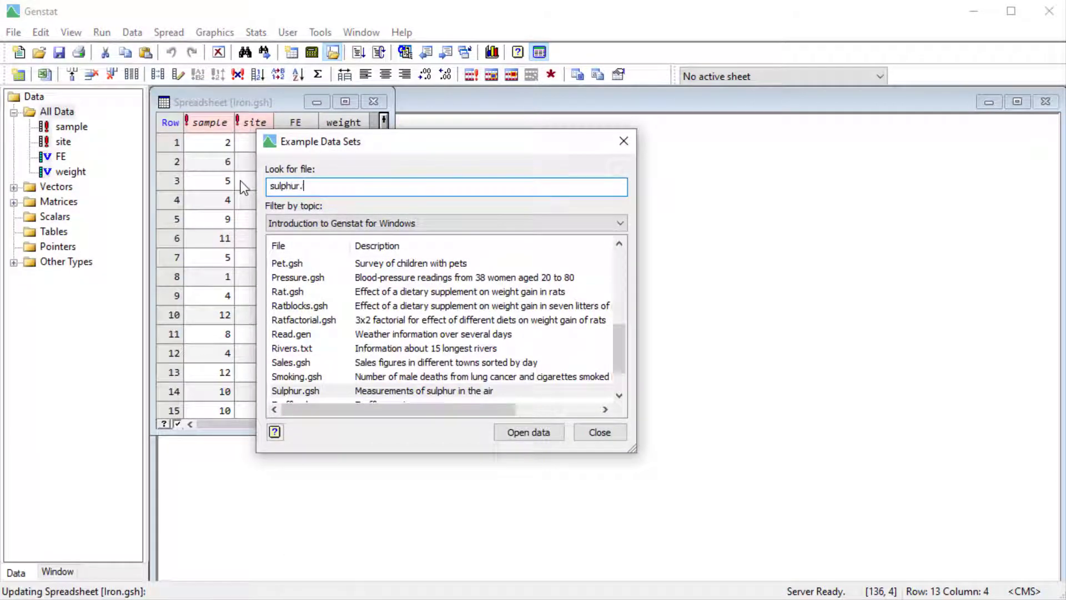
text(gsh)
double_click(454, 391)
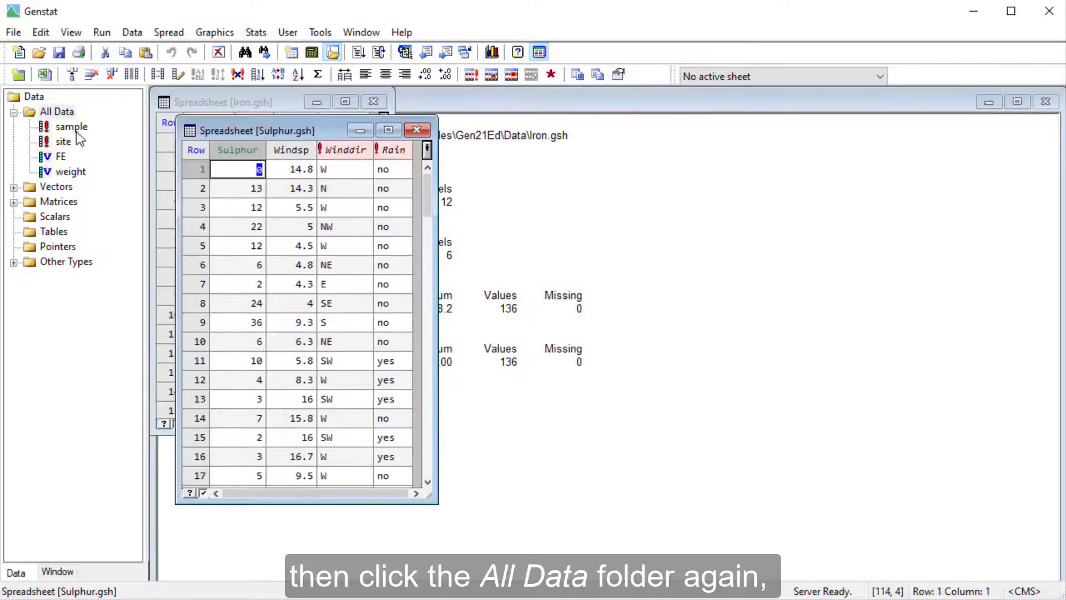
click(65, 112)
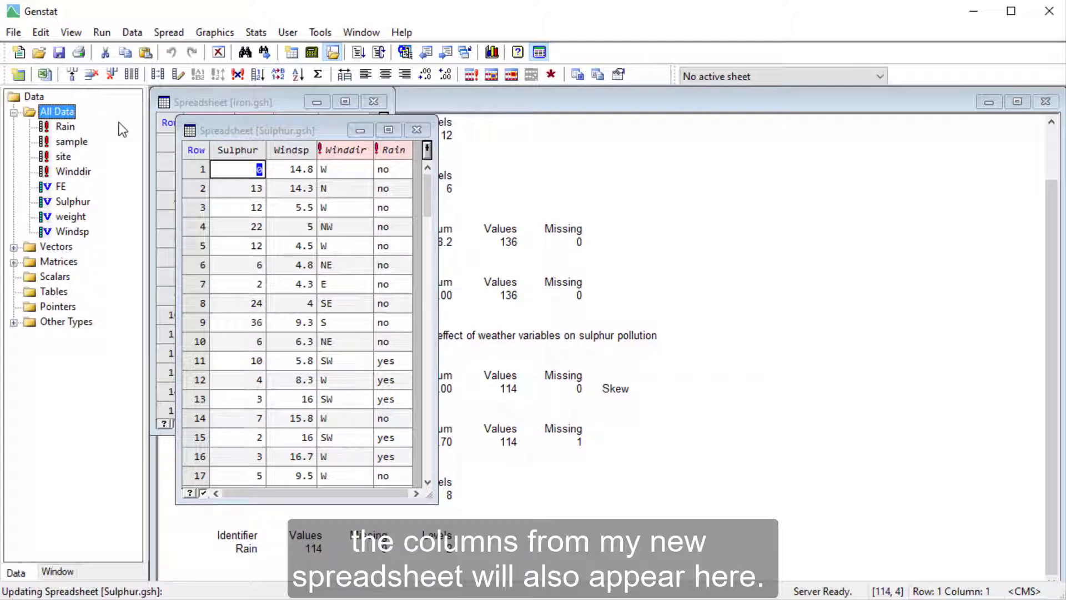
Show the Window tab and open Stats > Summary Statistics > Summary Statistics.
click(69, 575)
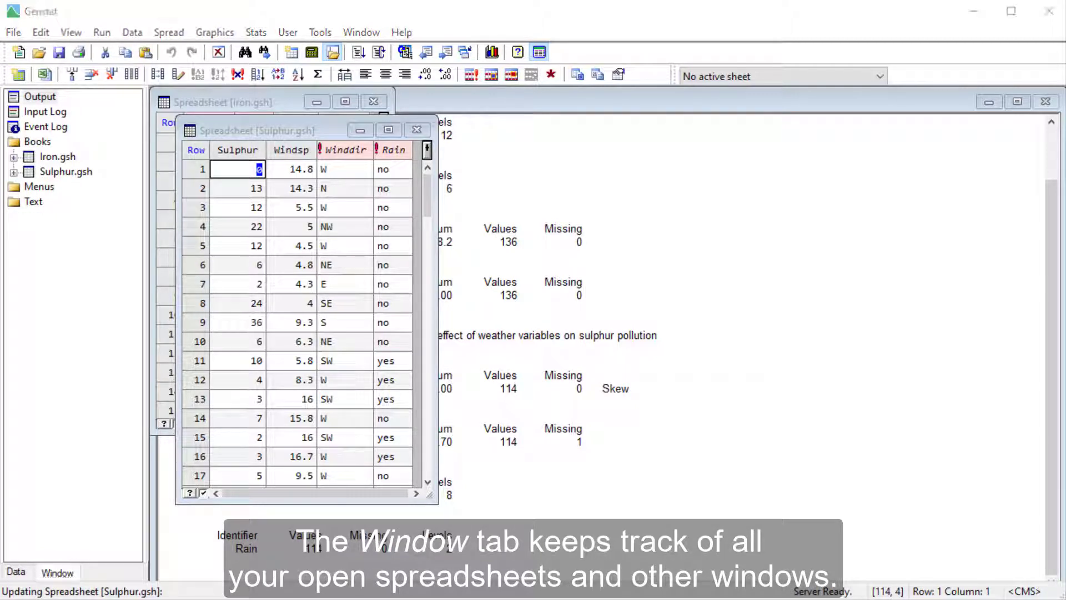
click(256, 33)
mouse_move(269, 51)
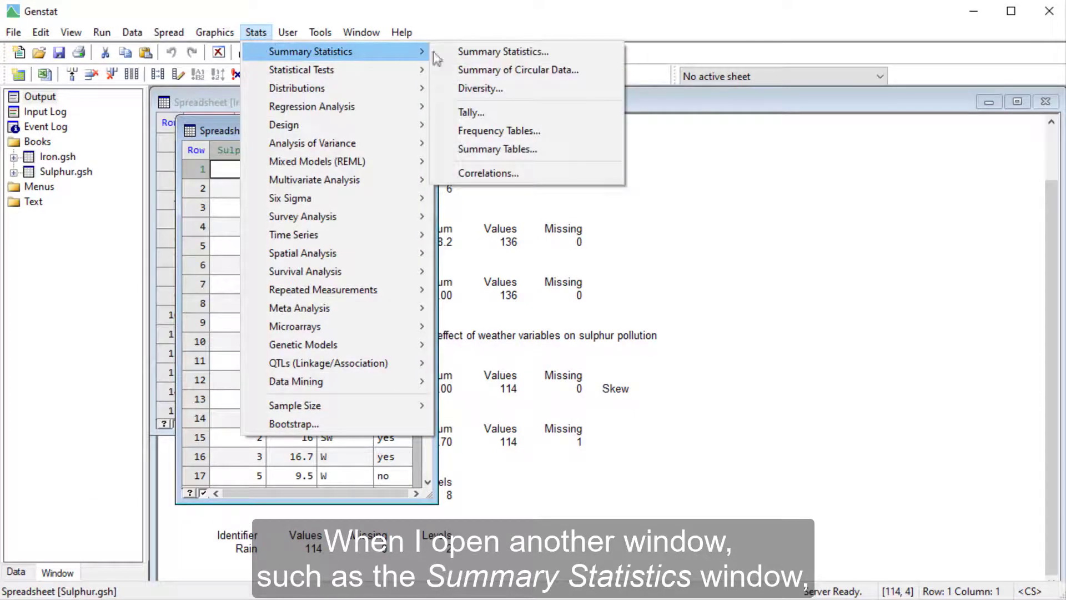
click(451, 53)
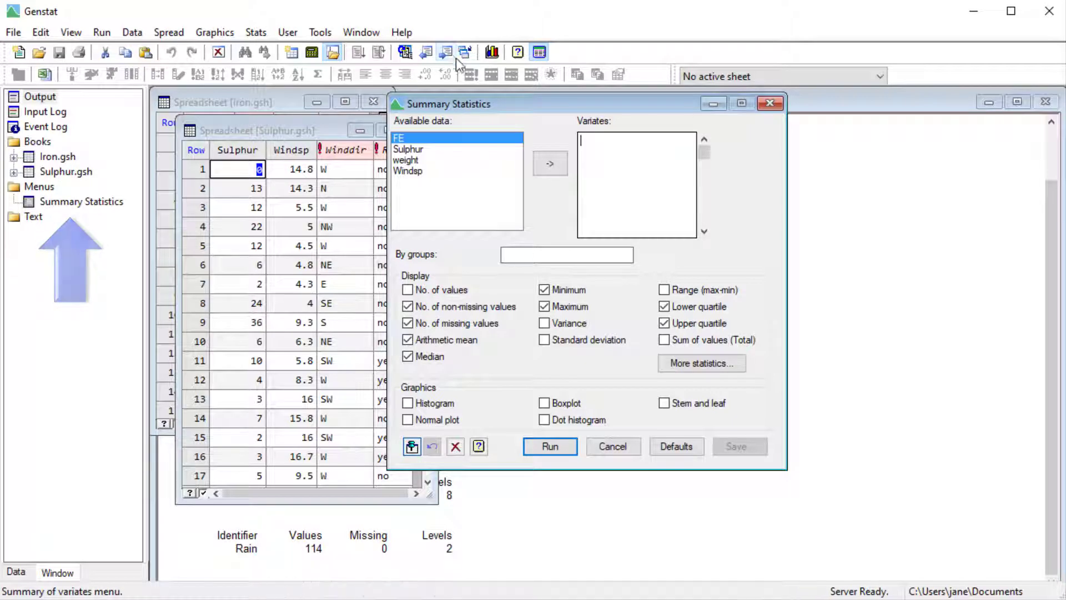
Switch through Output, Iron.gsh and Sulphur.gsh, ending on the Summary Statistics dialog.
click(857, 173)
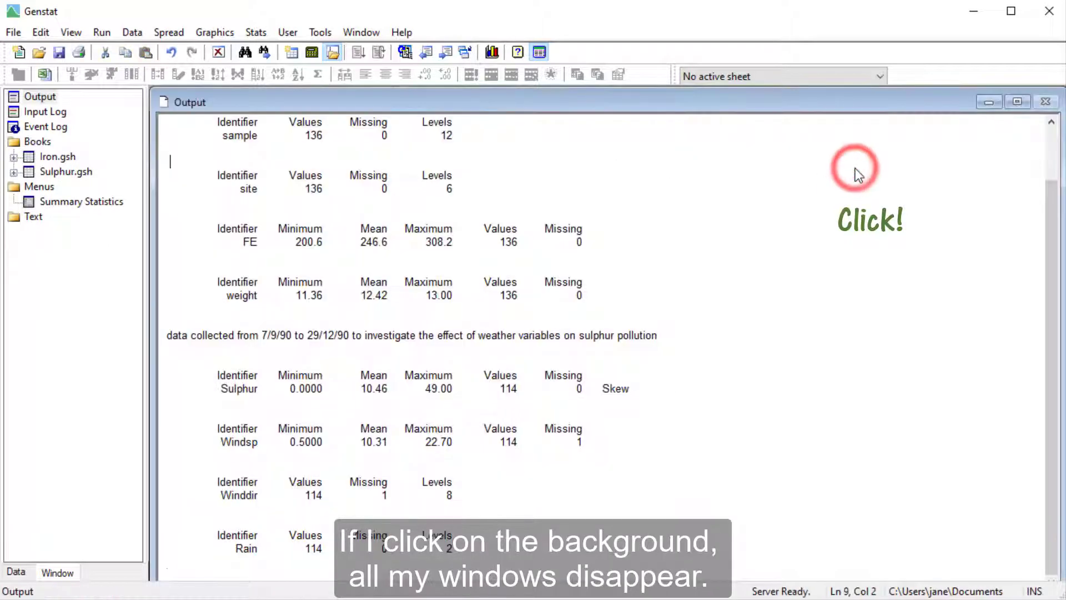
click(72, 155)
click(68, 170)
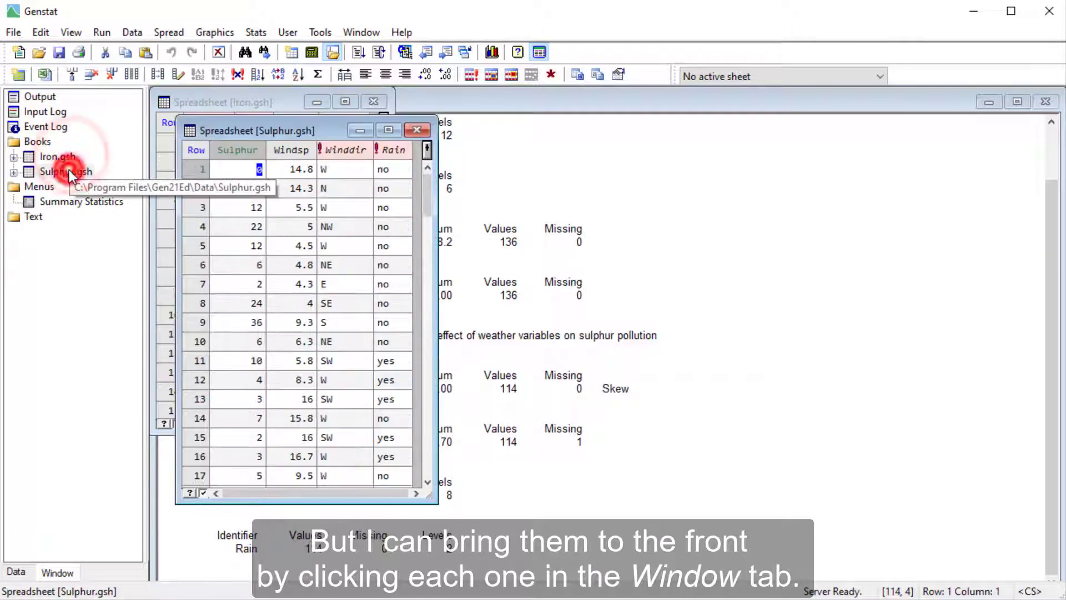
click(76, 203)
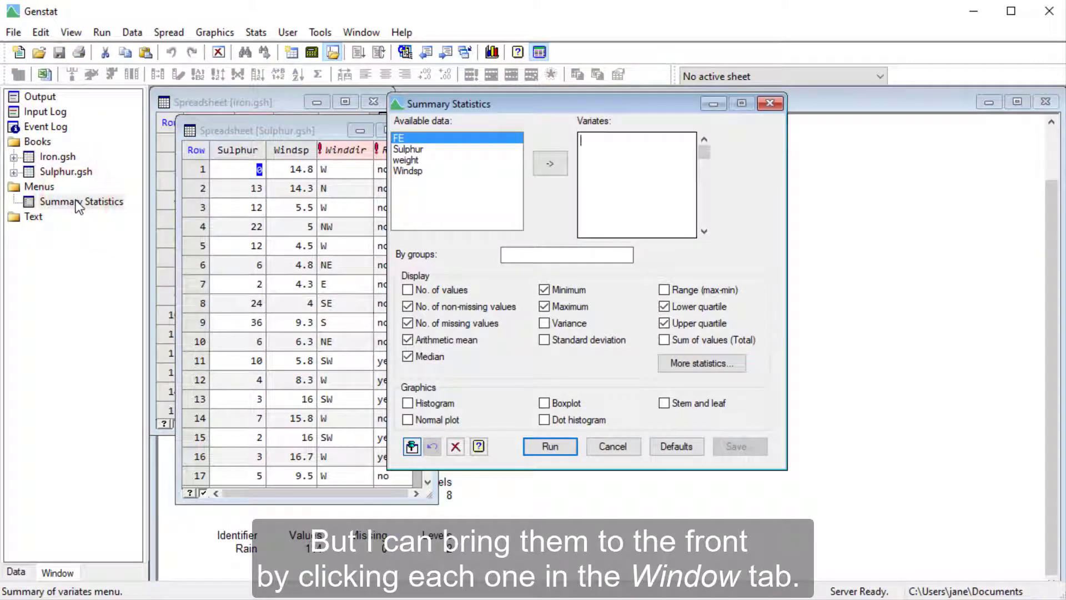
Close the Sulphur.gsh spreadsheet and show the Data tab.
click(234, 129)
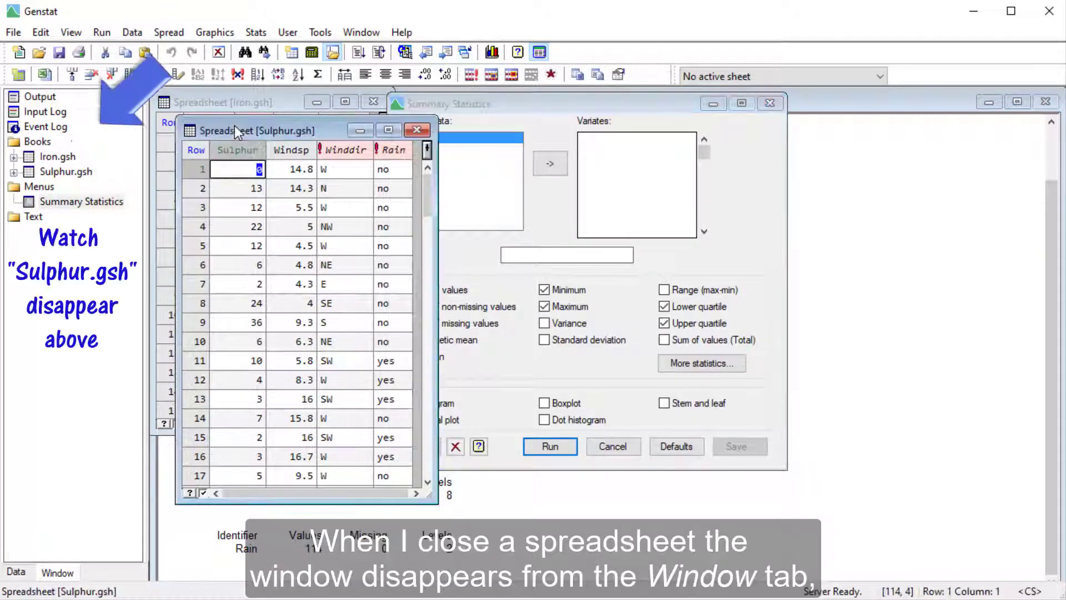
click(423, 131)
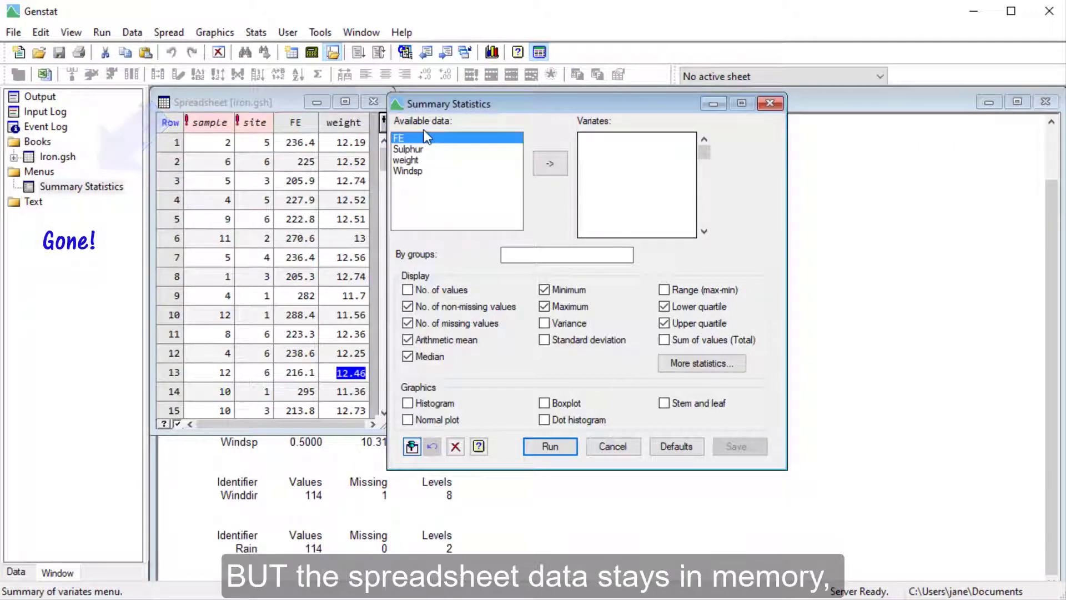
click(18, 571)
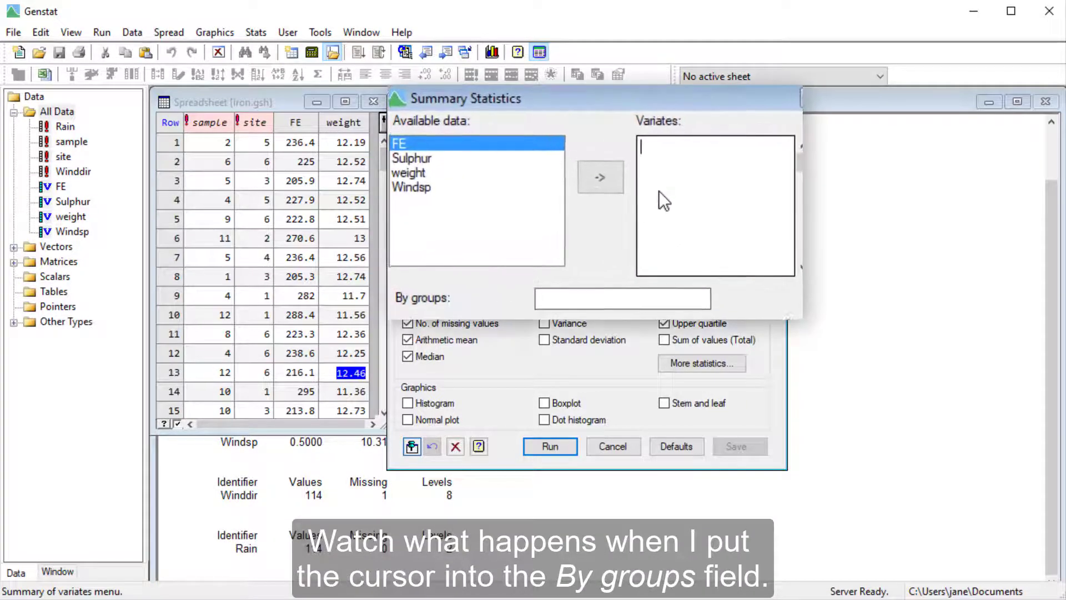
Alternate between the By groups and Variates fields to compare the available data listed.
click(655, 294)
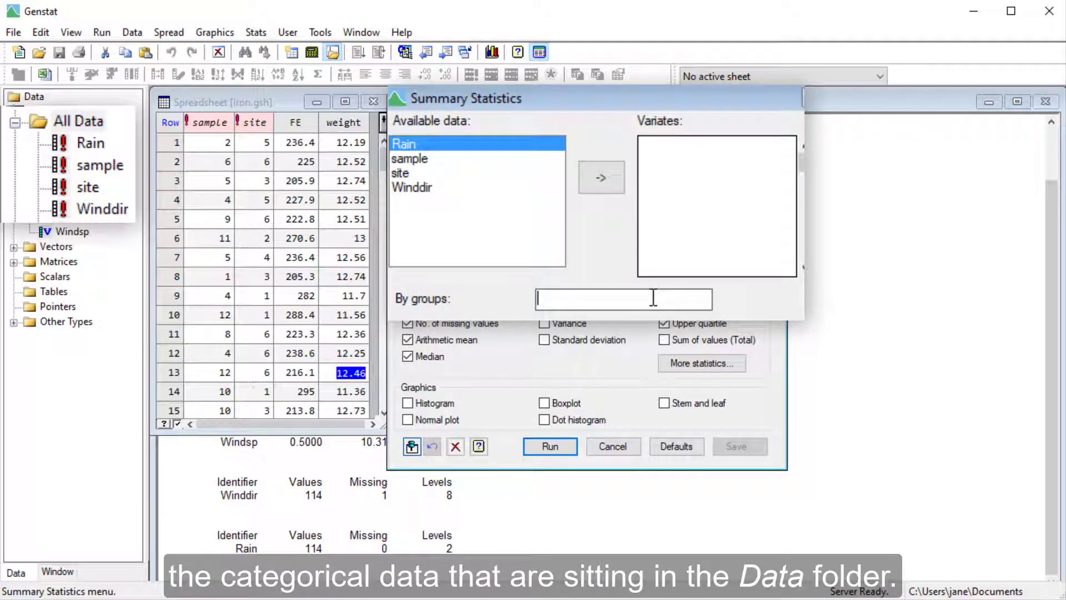
click(688, 217)
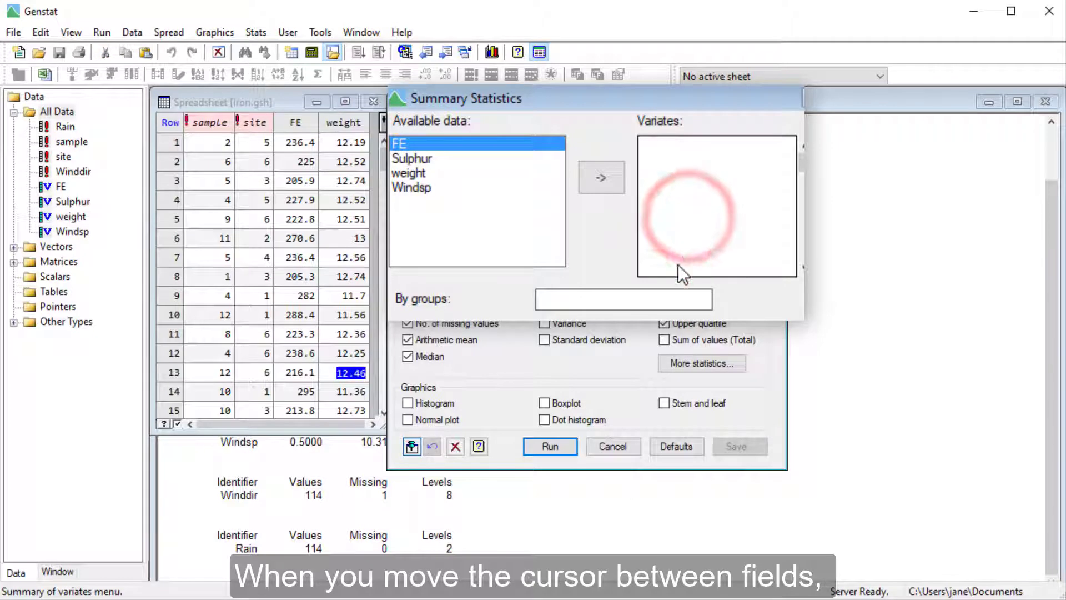
click(666, 297)
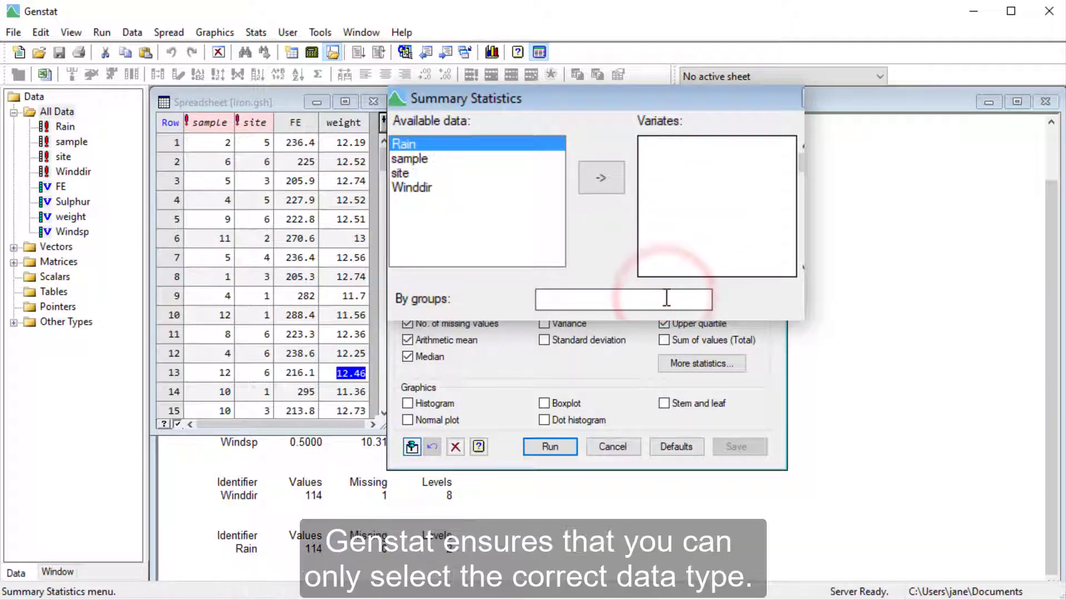
click(678, 201)
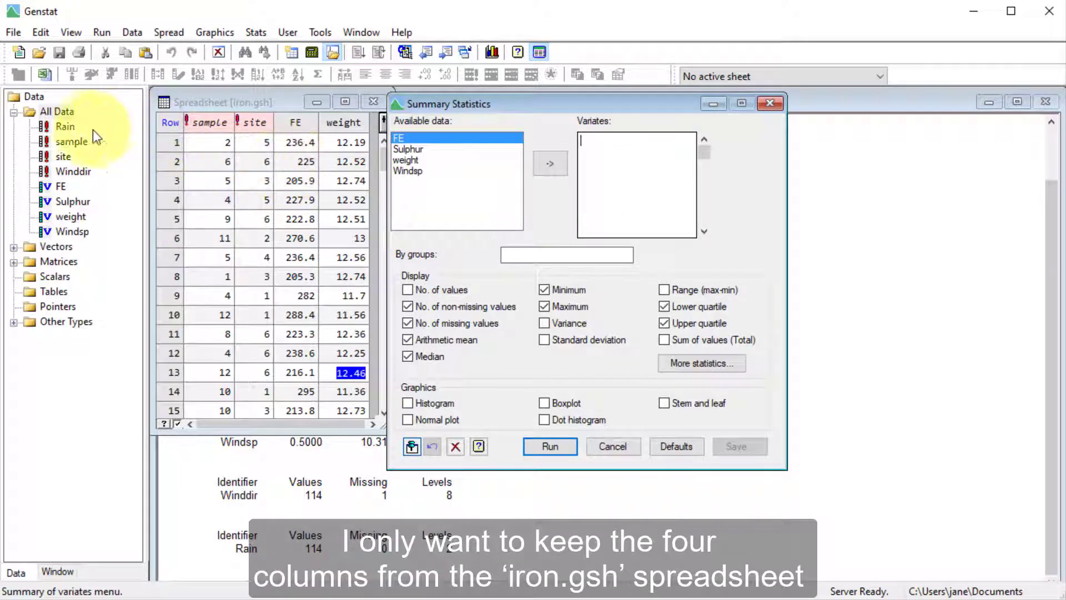
Select Rain, Winddir, Sulphur and Windsp in the Data tree and delete them.
click(65, 126)
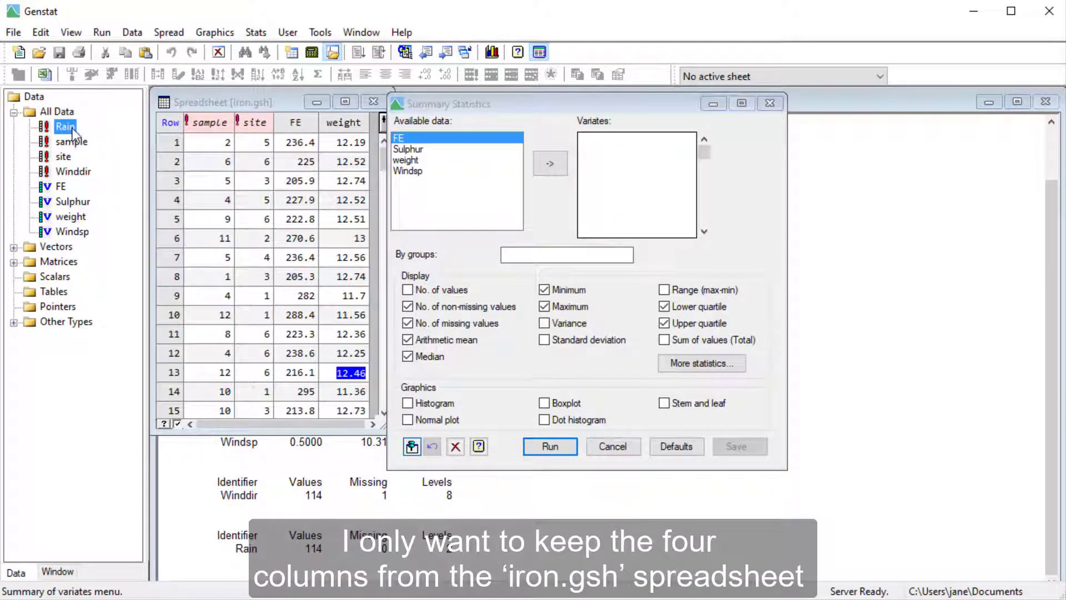
ctrl+click(86, 172)
ctrl+click(89, 201)
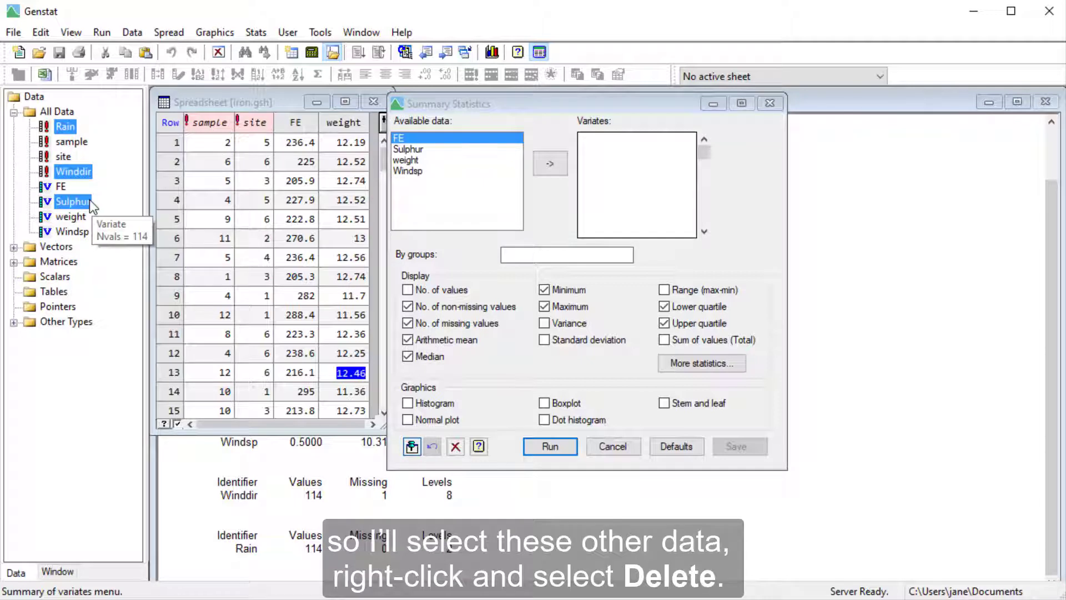
ctrl+click(79, 231)
right_click(79, 231)
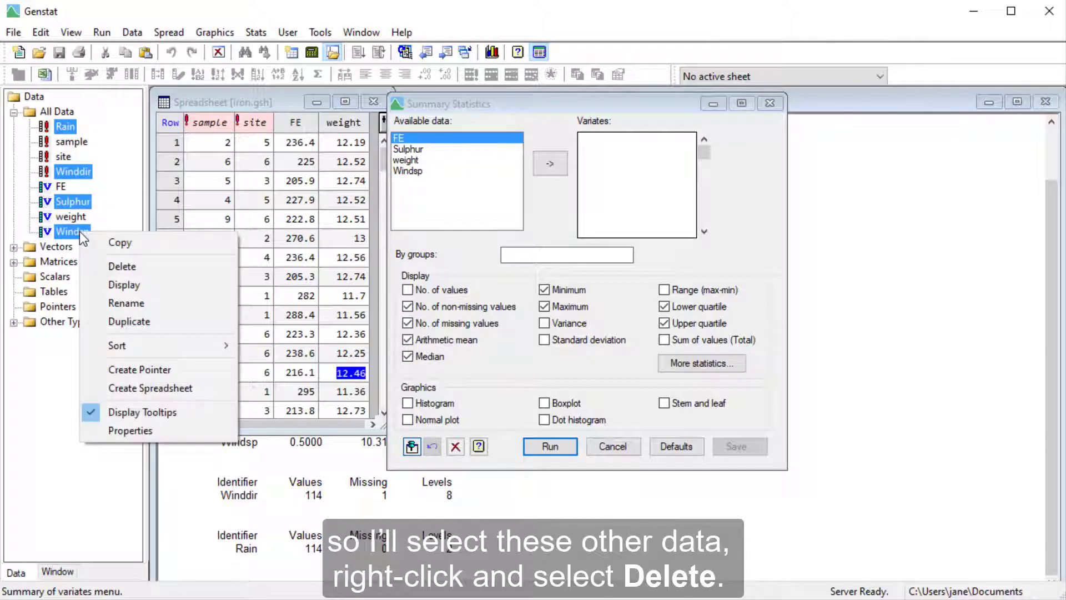
click(95, 267)
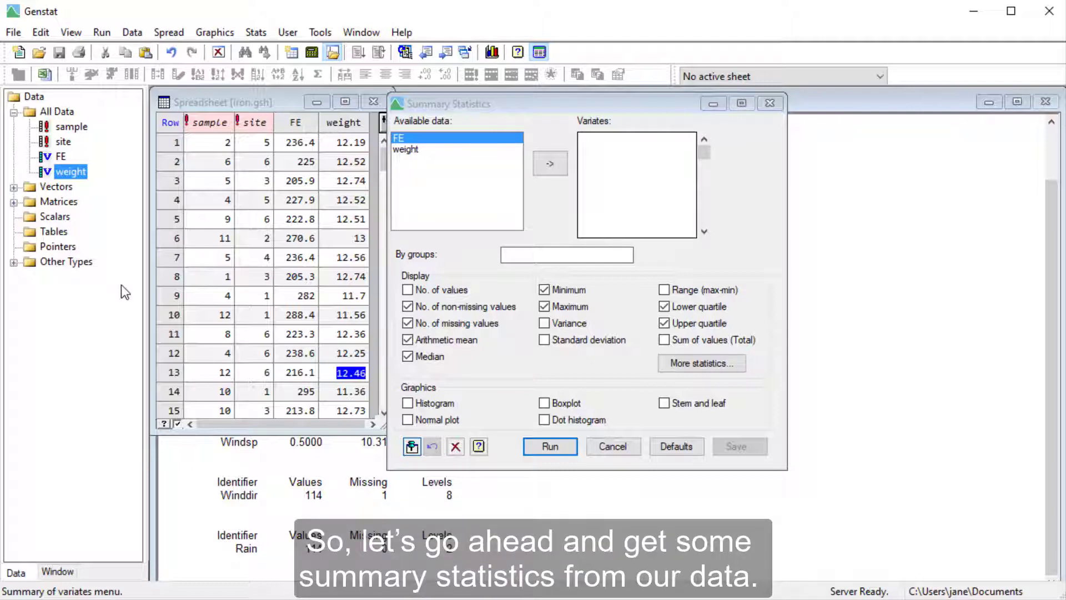
Set FE as the variate, group by site, tick Boxplot and run.
double_click(444, 138)
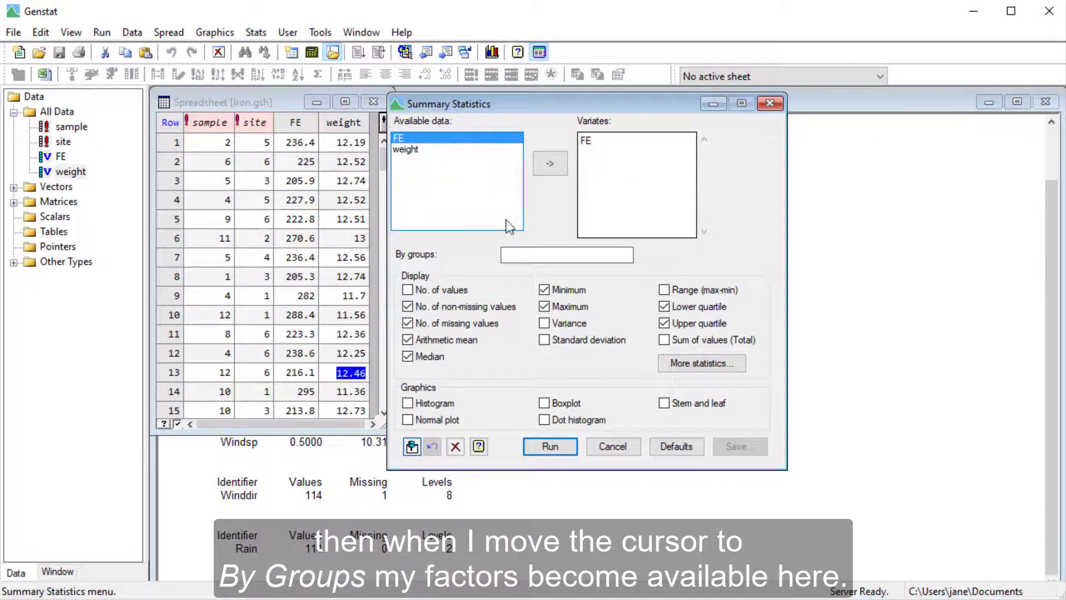
click(511, 255)
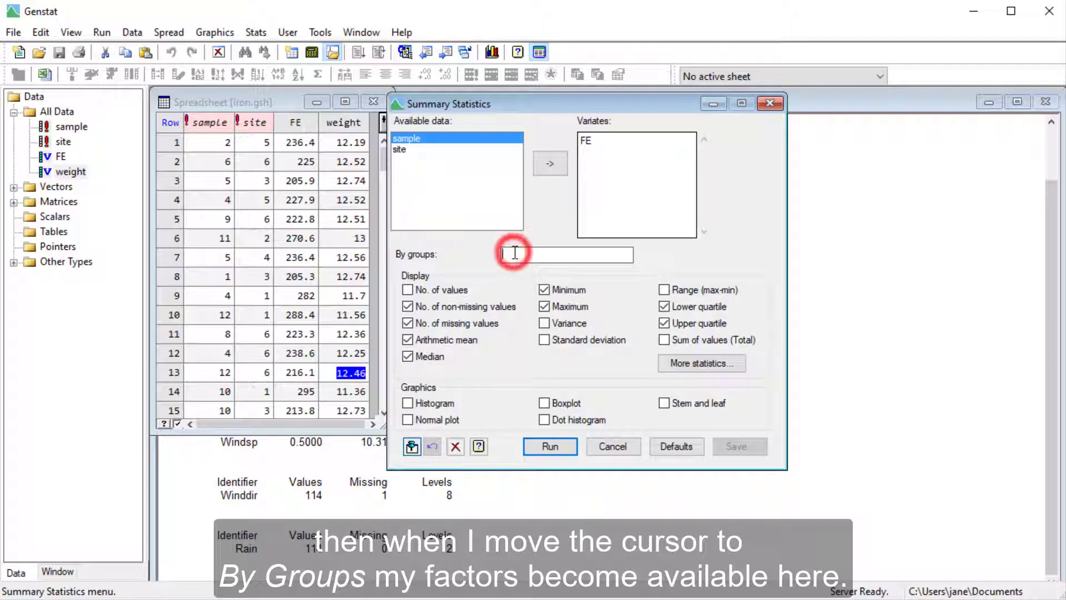
double_click(405, 150)
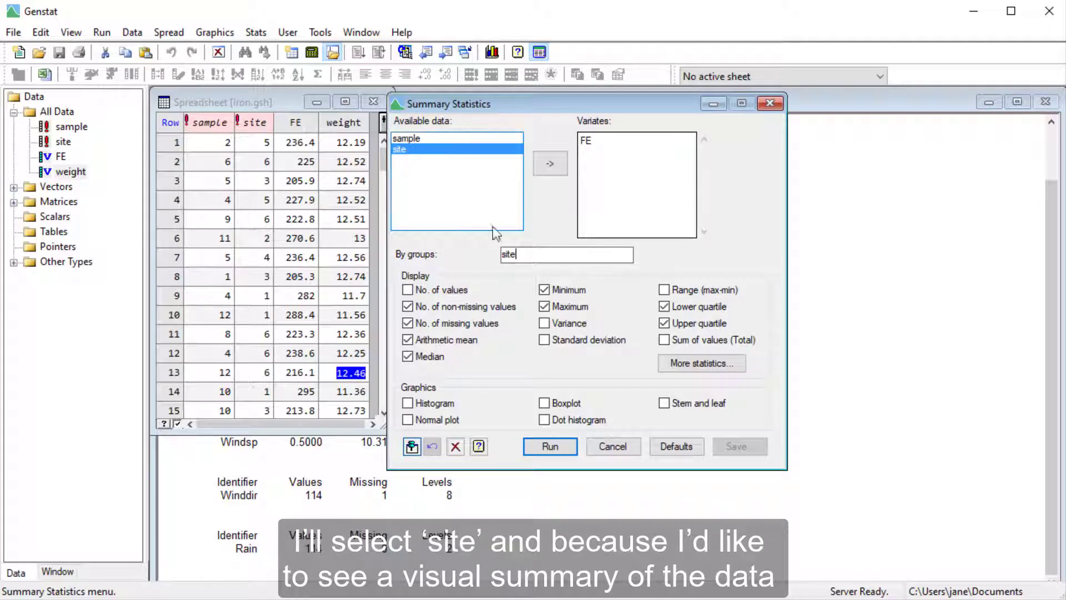
click(552, 408)
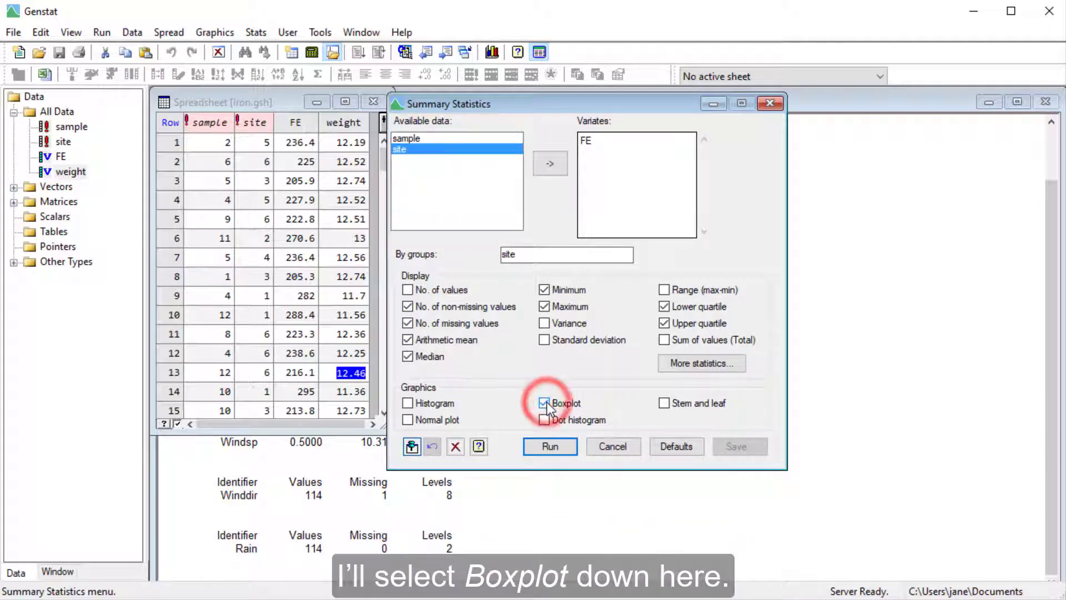
click(562, 444)
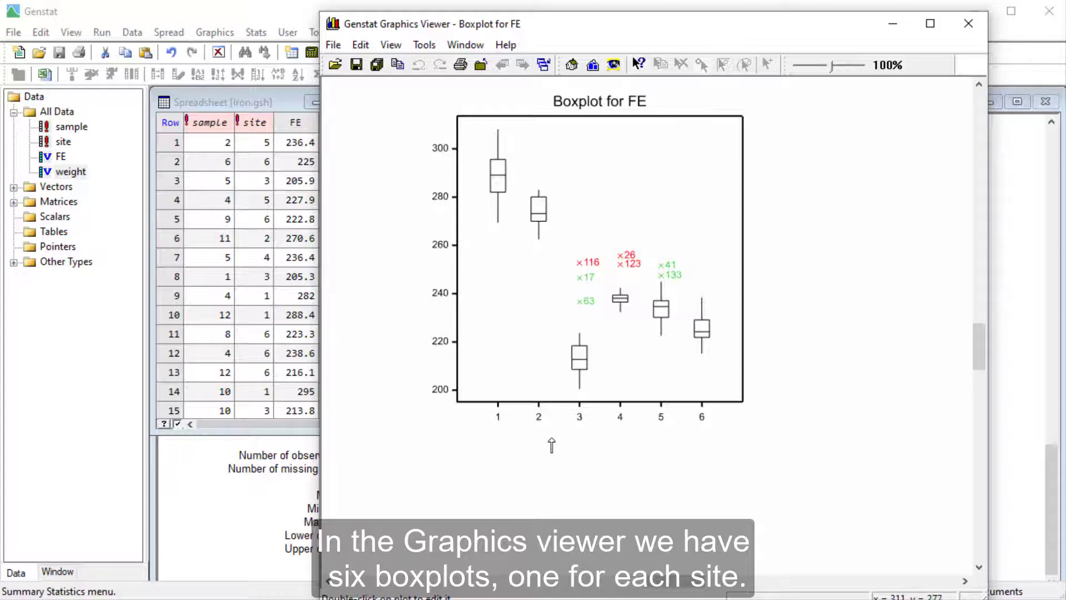
Zoom the FE boxplot to 165%, check the Output results, then bring the boxplot back.
click(500, 357)
drag(501, 357, 478, 428)
drag(978, 345, 971, 276)
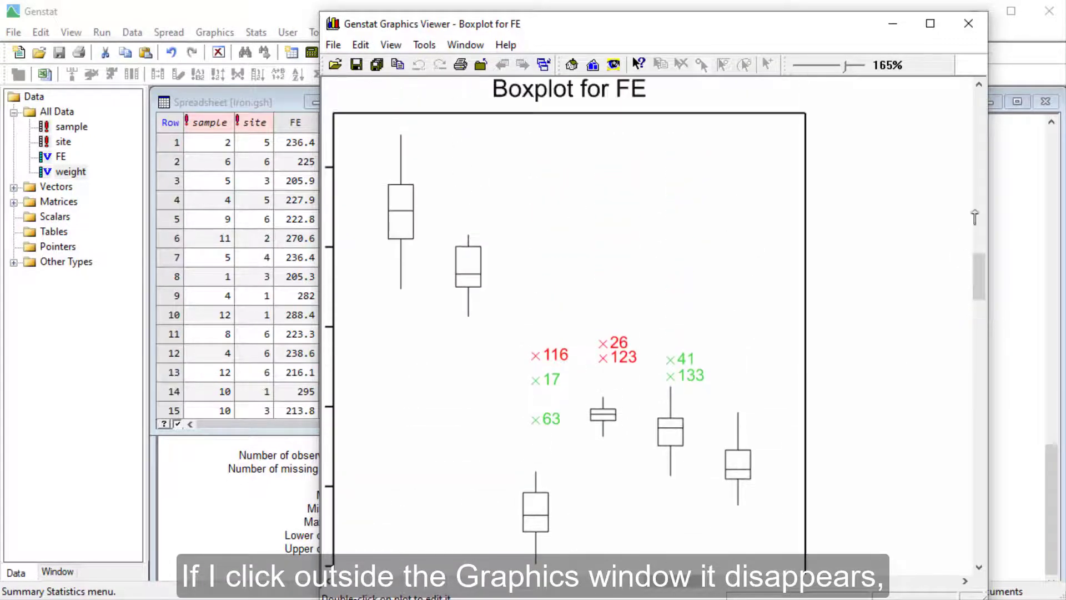
click(1007, 189)
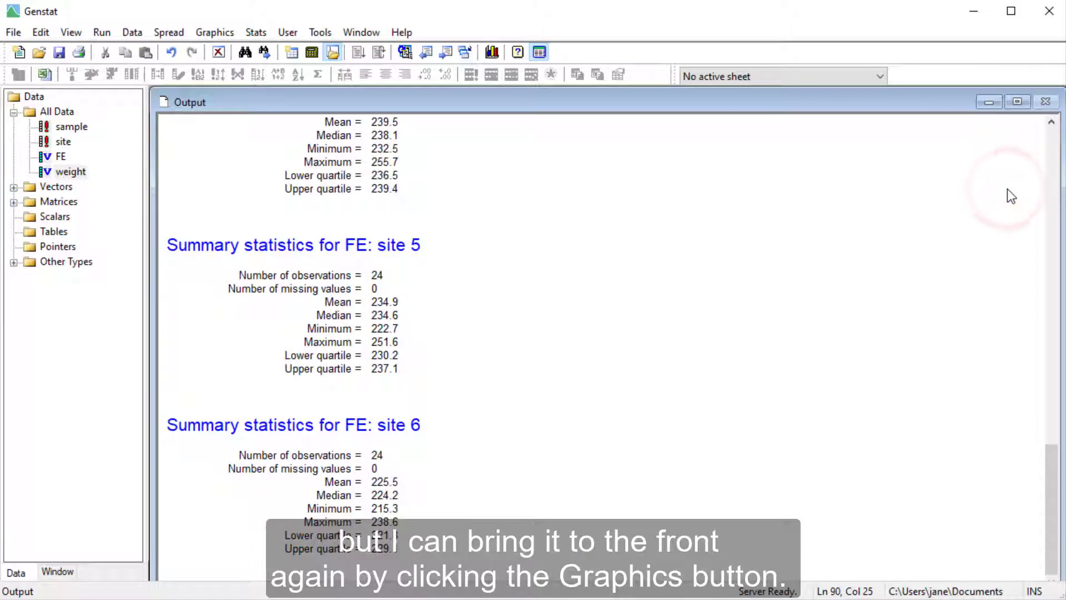
click(491, 52)
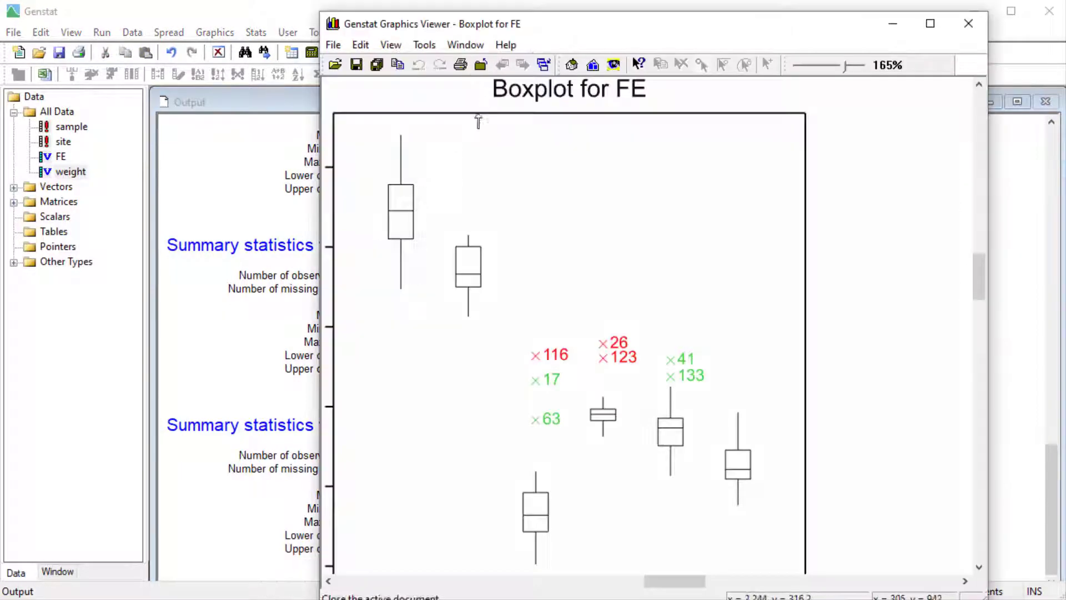
Bring the Output window in front of the boxplot and scroll up to the site 1 and site 2 FE statistics.
click(206, 191)
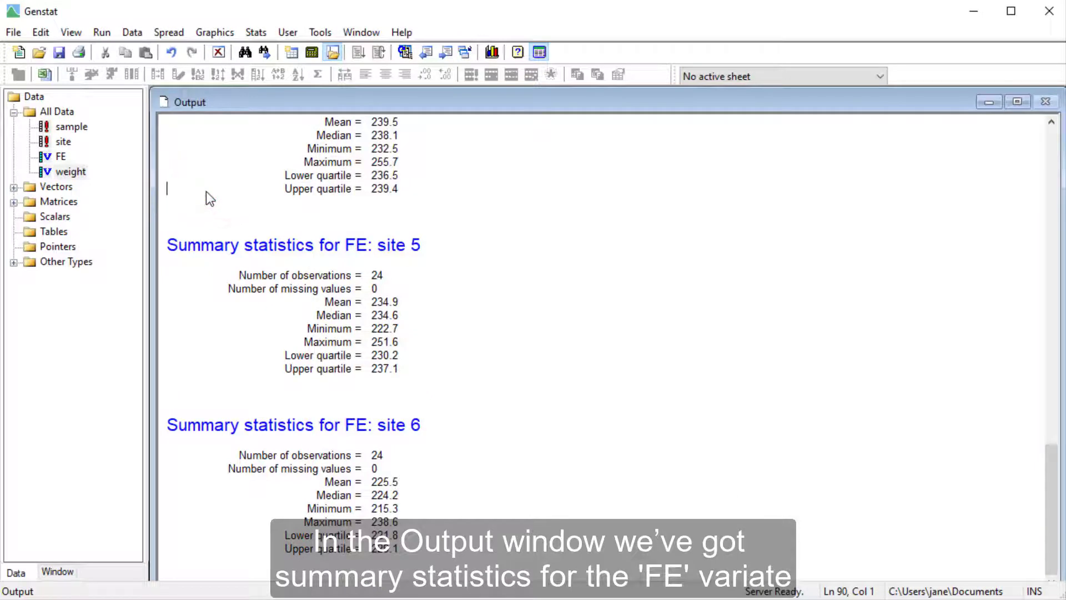
click(1055, 507)
drag(1055, 506, 1008, 344)
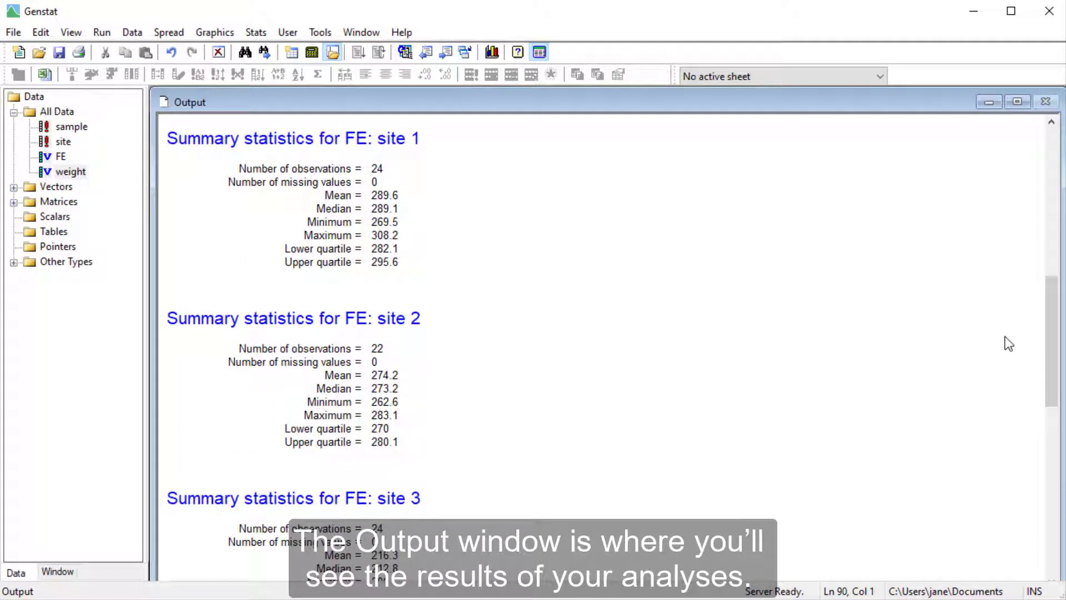
click(12, 32)
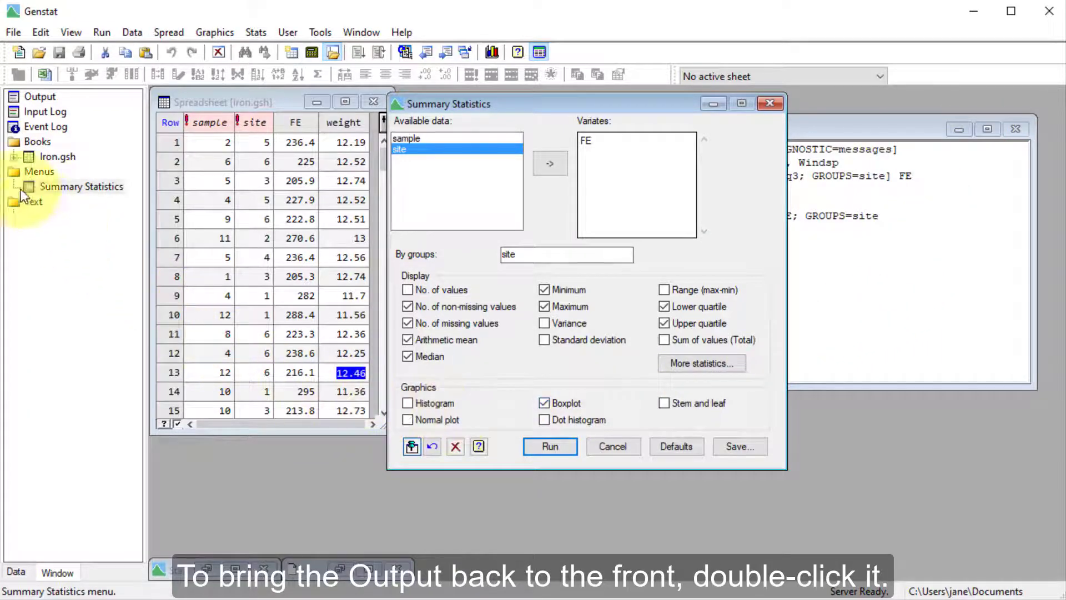
click(55, 100)
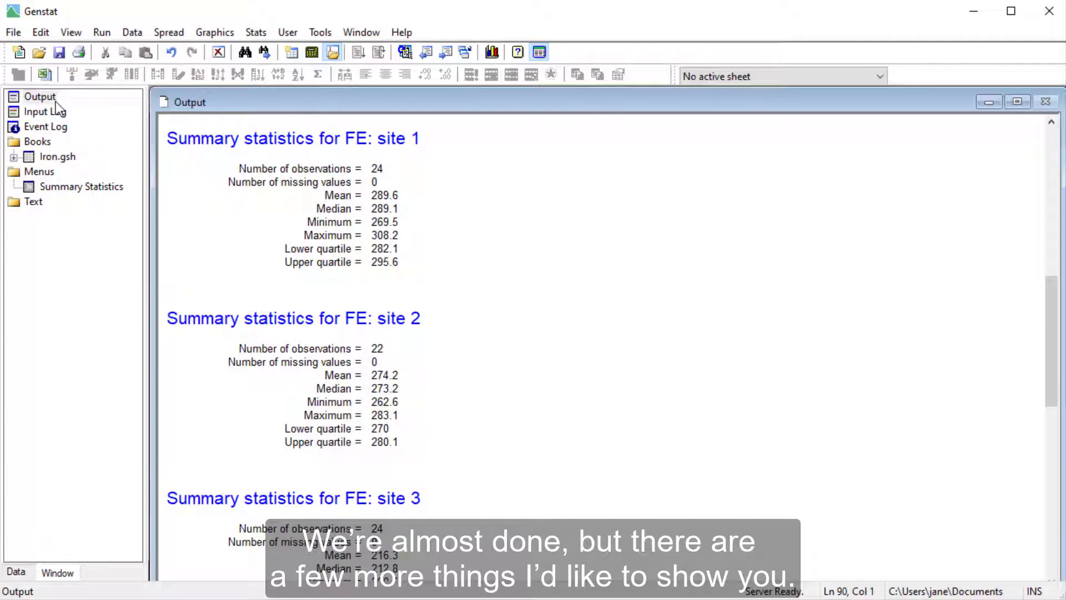
Bring the Summary Statistics dialog back to the front.
click(117, 189)
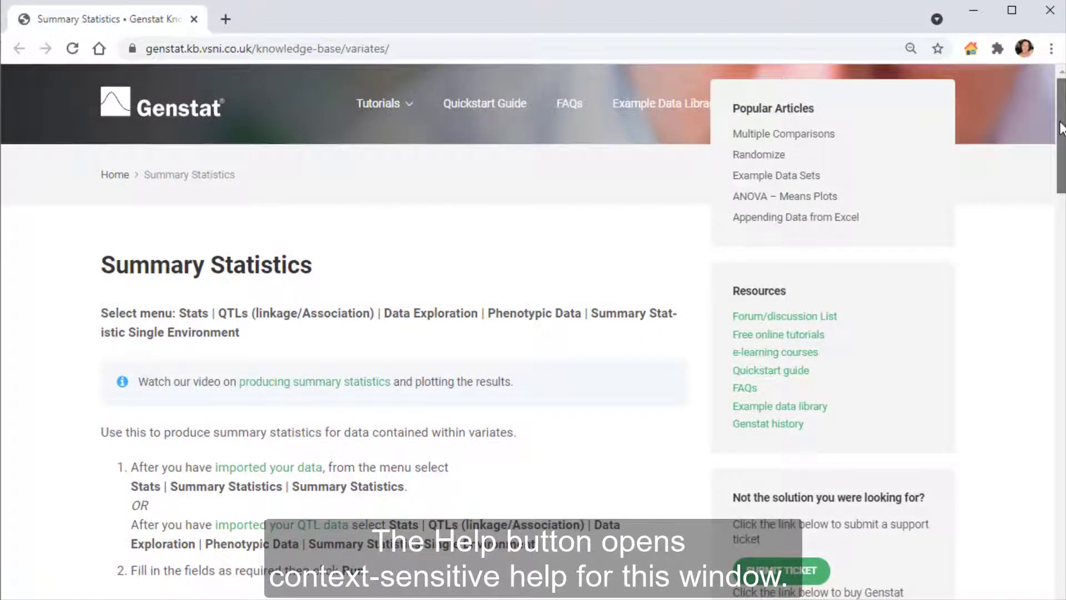
Scroll down the Summary Statistics Knowledge Base page to read its steps.
drag(1060, 128, 1061, 302)
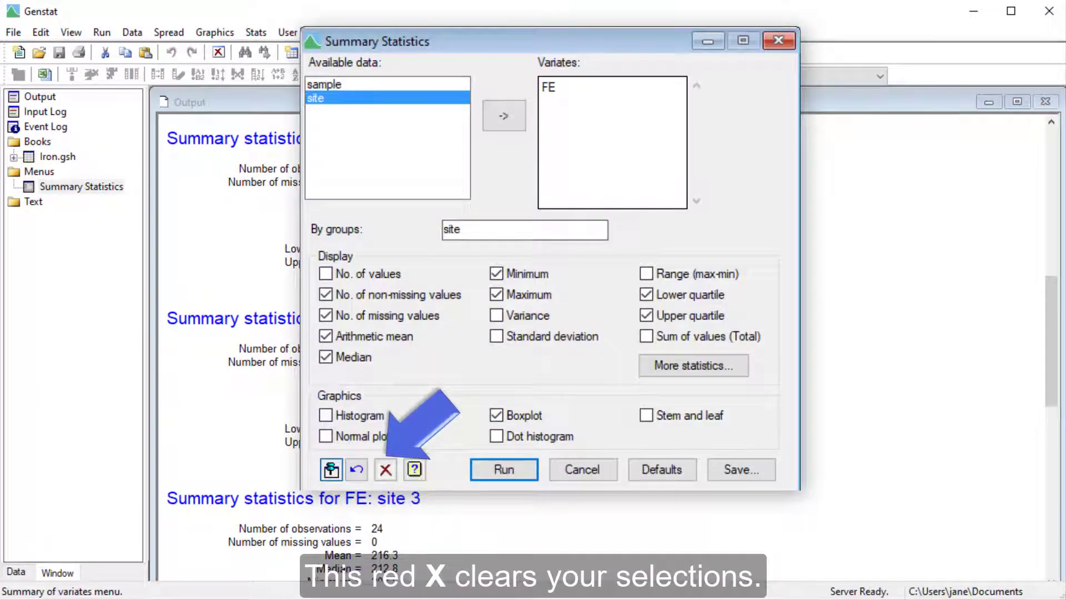
click(385, 469)
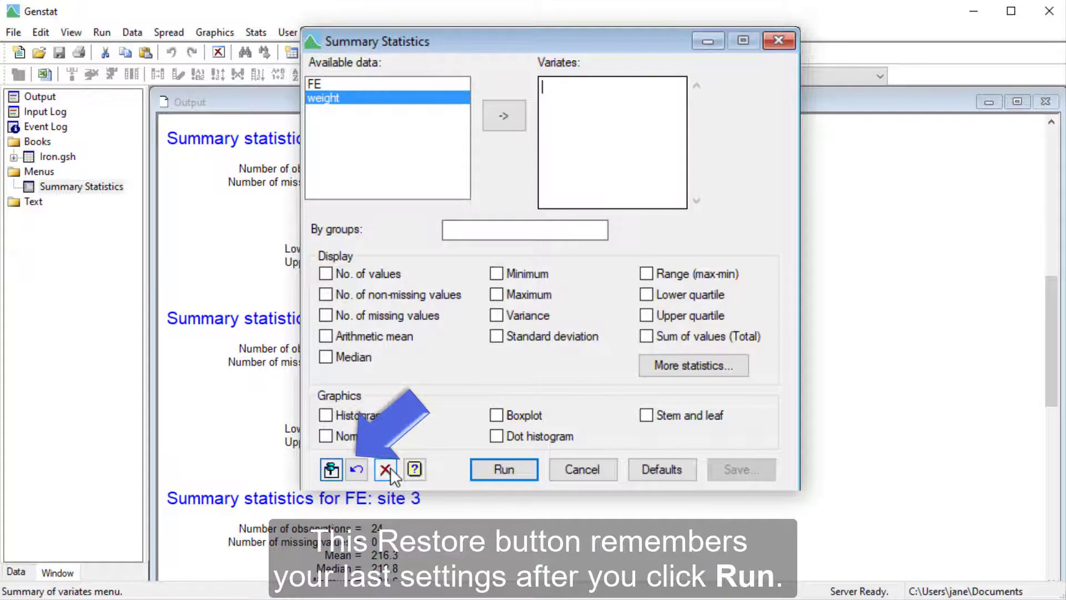
click(358, 470)
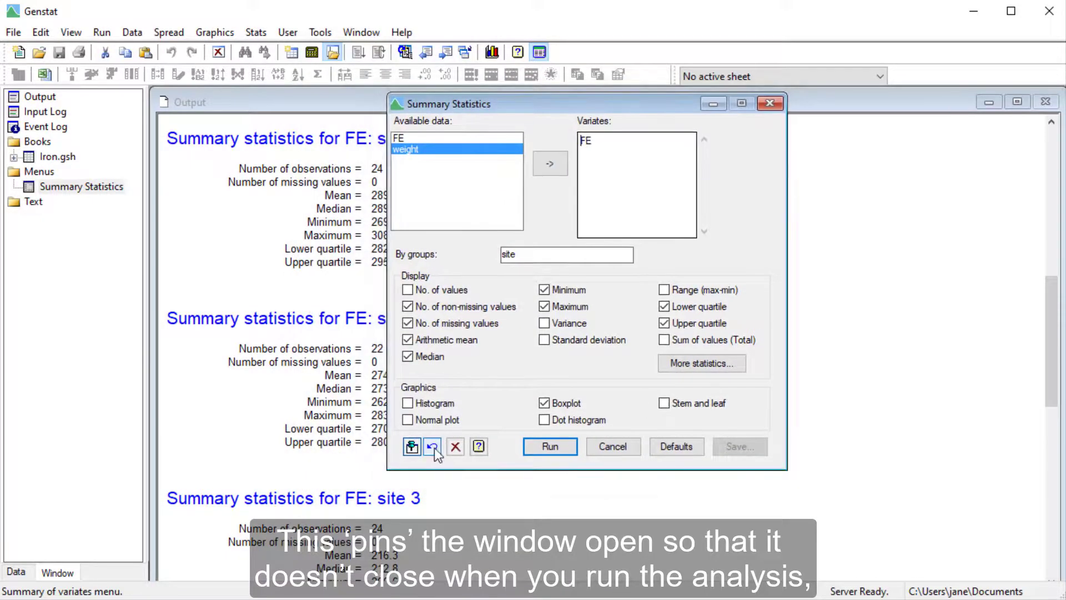
click(469, 481)
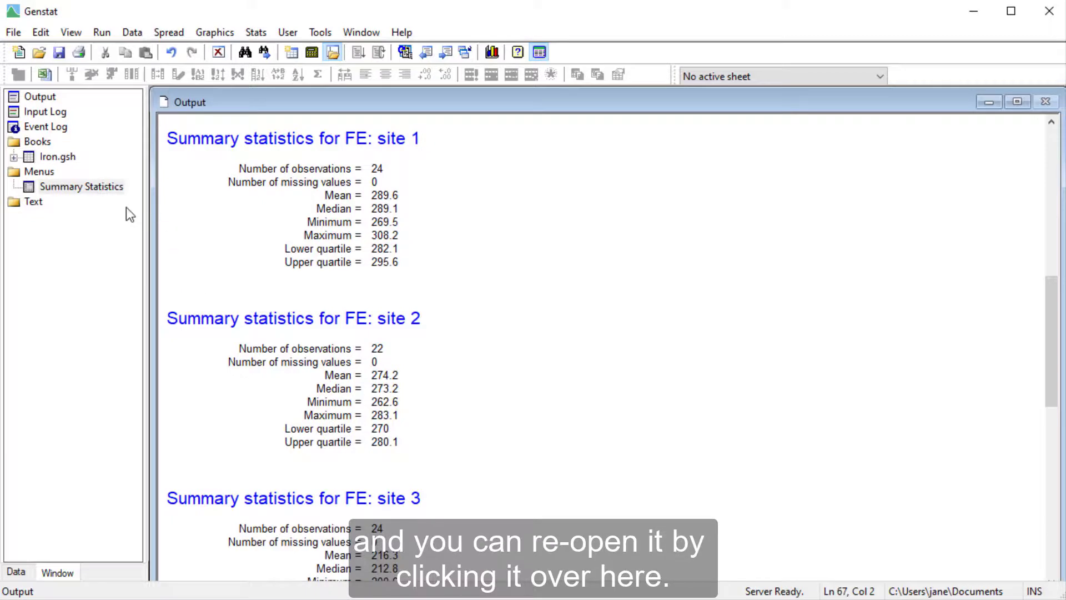
double_click(110, 190)
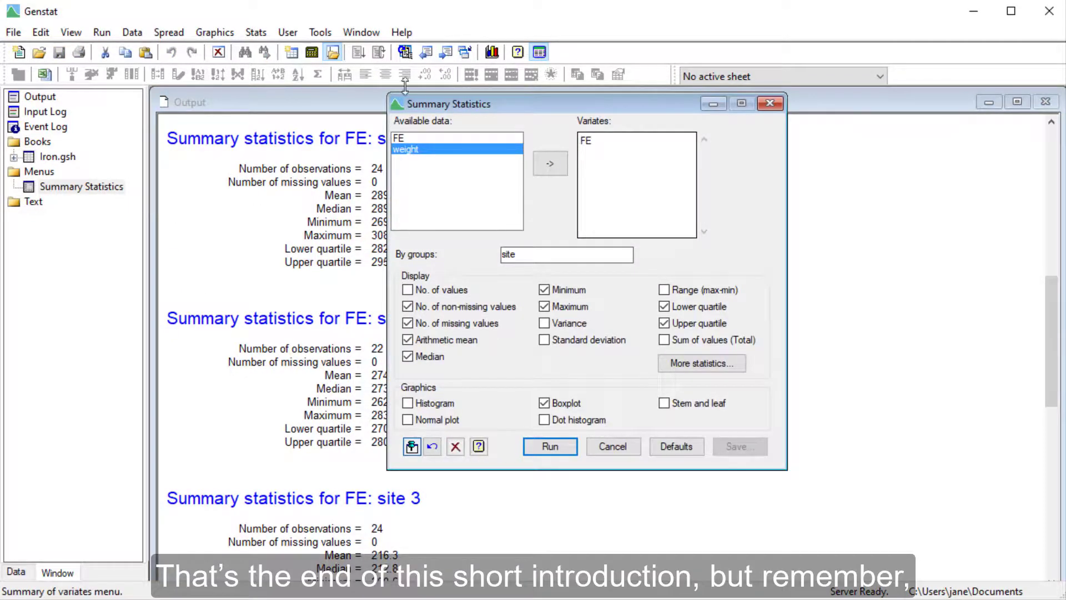
Open Genstat's Help menu to show the Tutorial Videos entry.
click(403, 33)
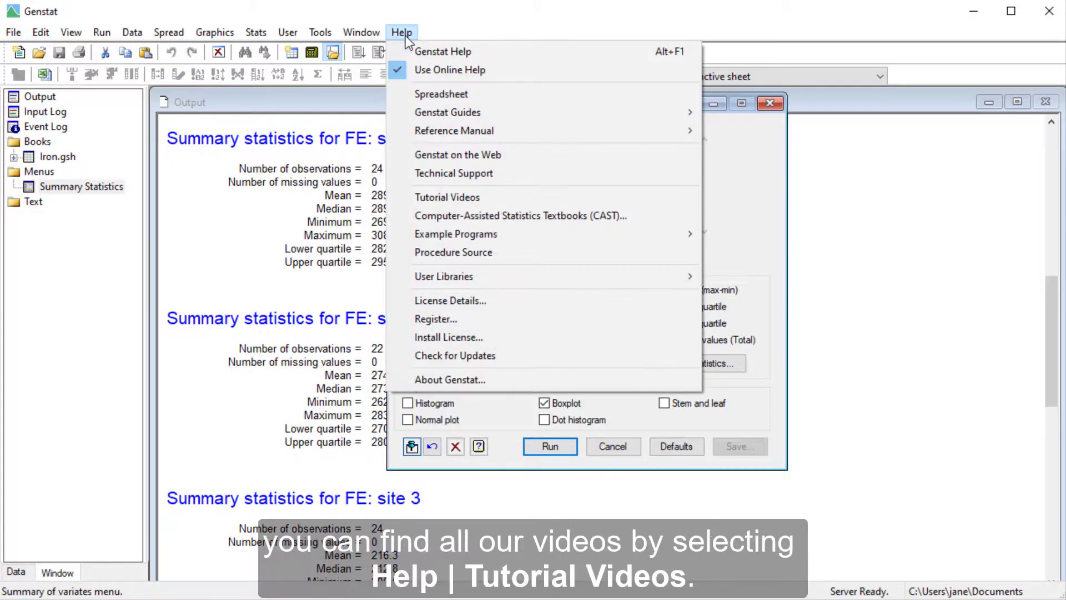